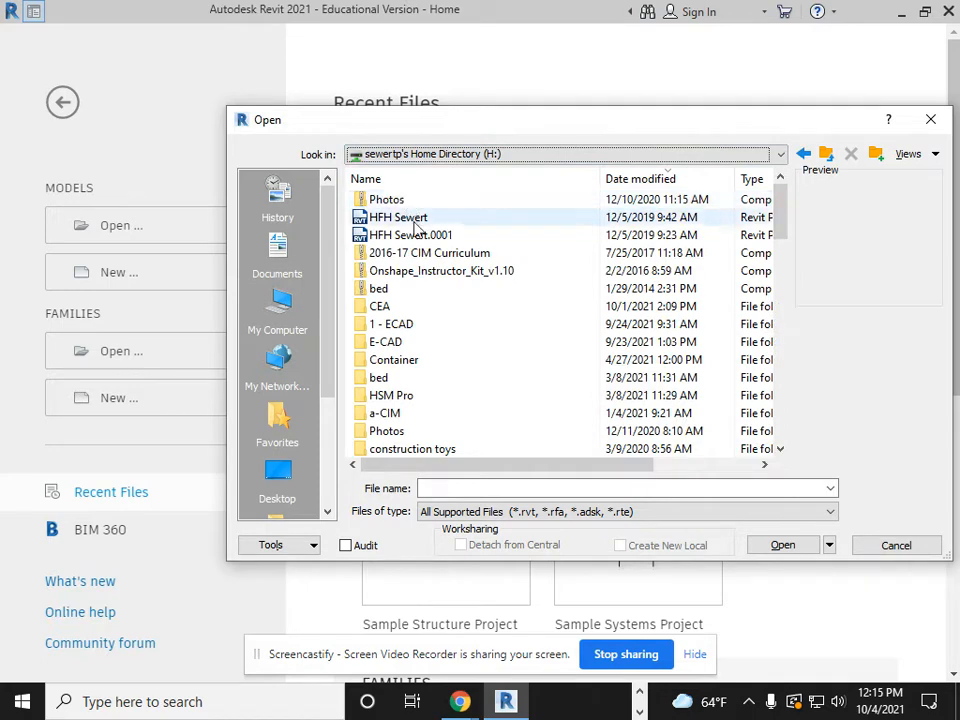
Step: Open the GreenUtilityShed_PAS project from the CEA folder
{"action": "double_click", "coordinate": [358, 306]}
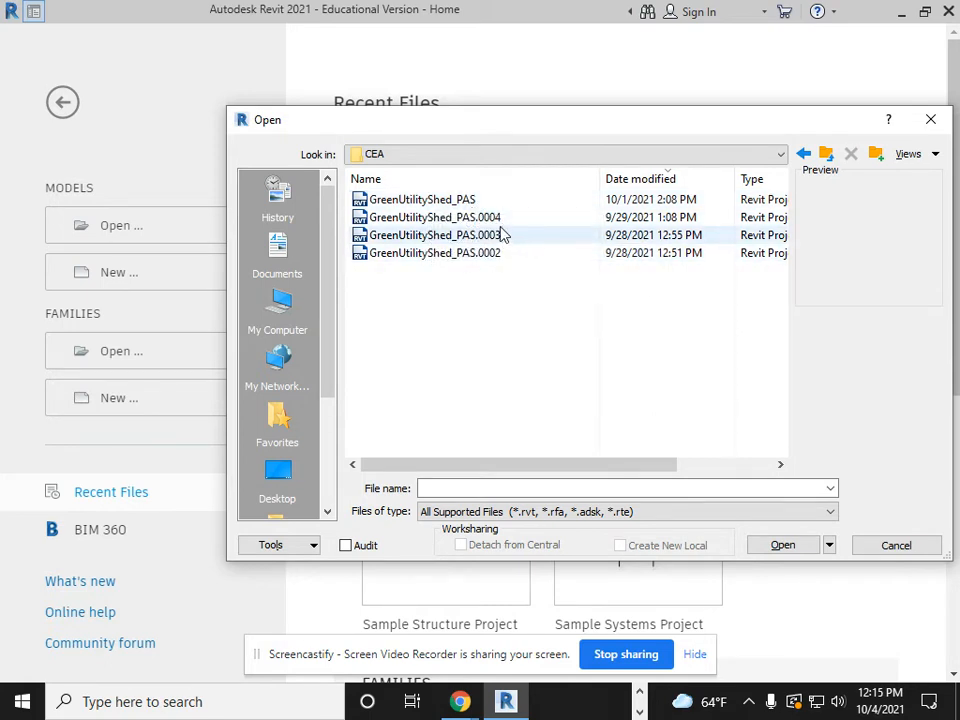
{"action": "left_click", "coordinate": [442, 200]}
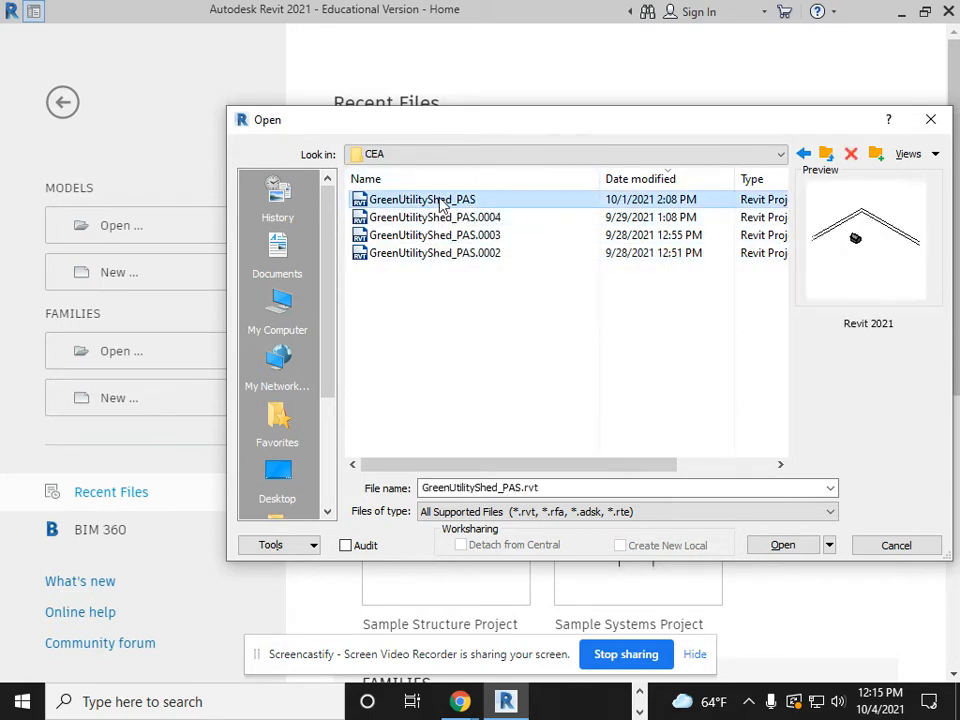
{"action": "double_click", "coordinate": [442, 200]}
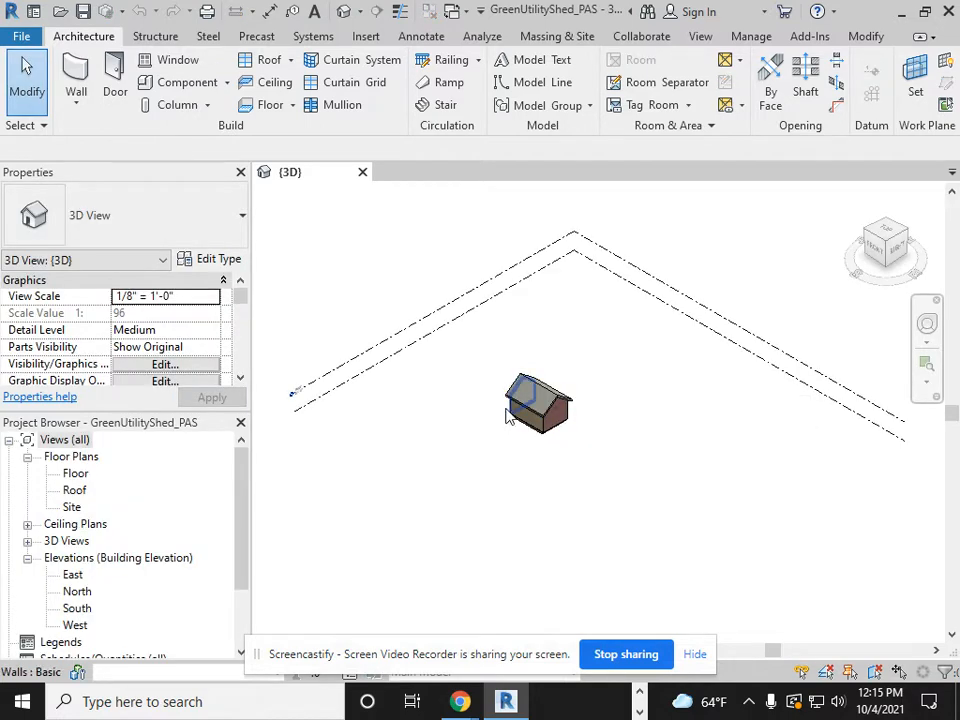
Step: Examine the shed's roof and walls up close in the 3D view from different corners
{"action": "scroll", "coordinate": [505, 425], "scroll_direction": "up", "scroll_amount": 5}
{"action": "scroll", "coordinate": [507, 417], "scroll_direction": "up", "scroll_amount": 1}
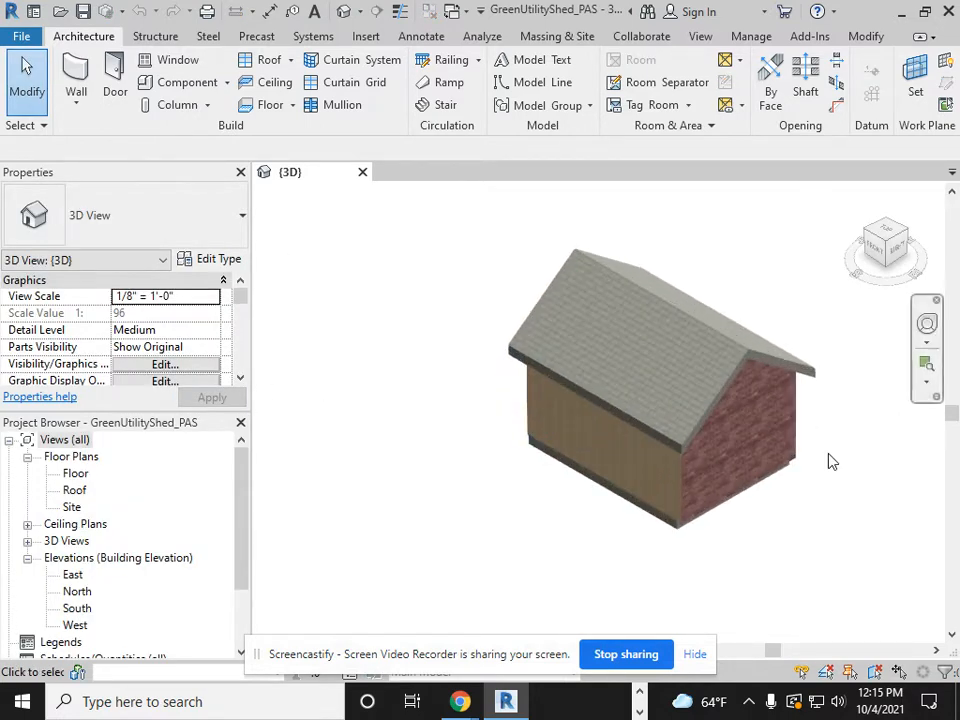
{"action": "scroll", "coordinate": [806, 463], "scroll_direction": "up", "scroll_amount": 3}
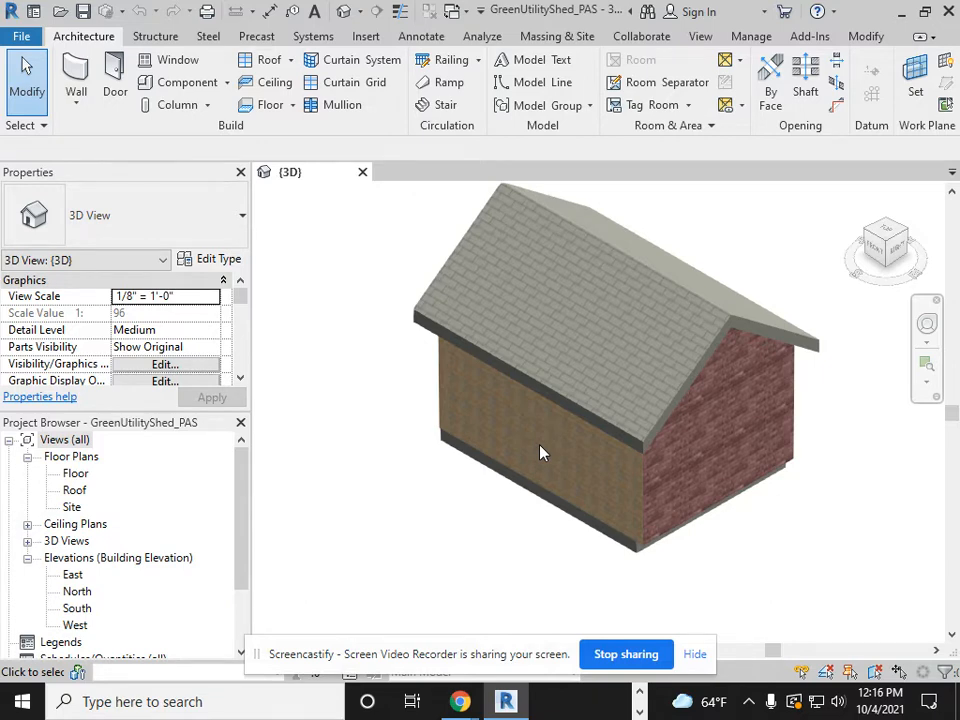
{"action": "left_click", "coordinate": [867, 230]}
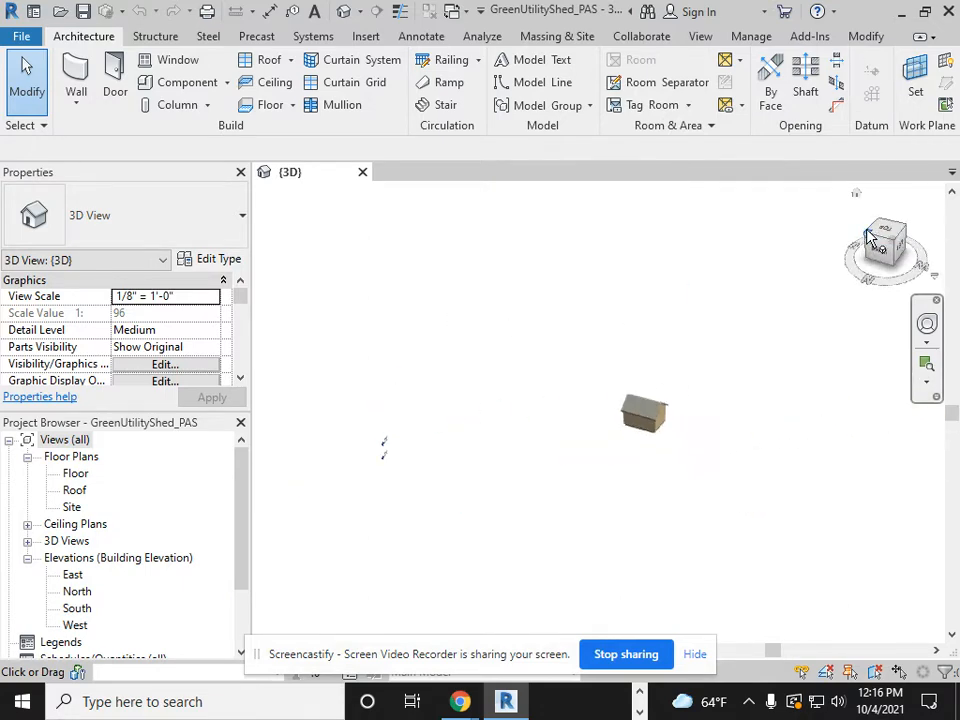
{"action": "left_click", "coordinate": [853, 242]}
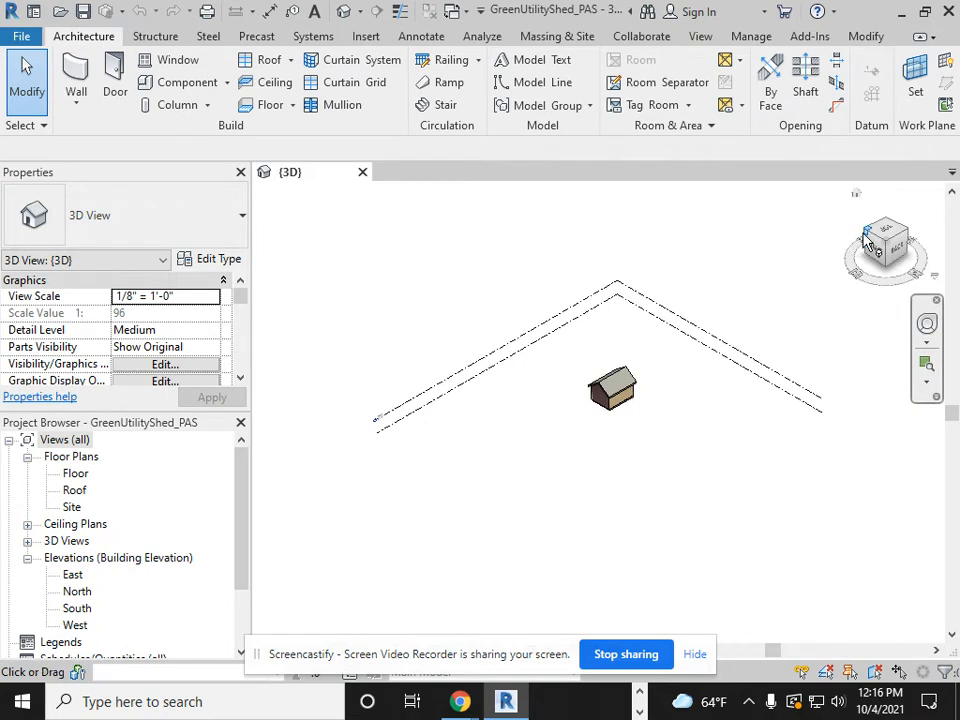
{"action": "scroll", "coordinate": [555, 424], "scroll_direction": "up", "scroll_amount": 10}
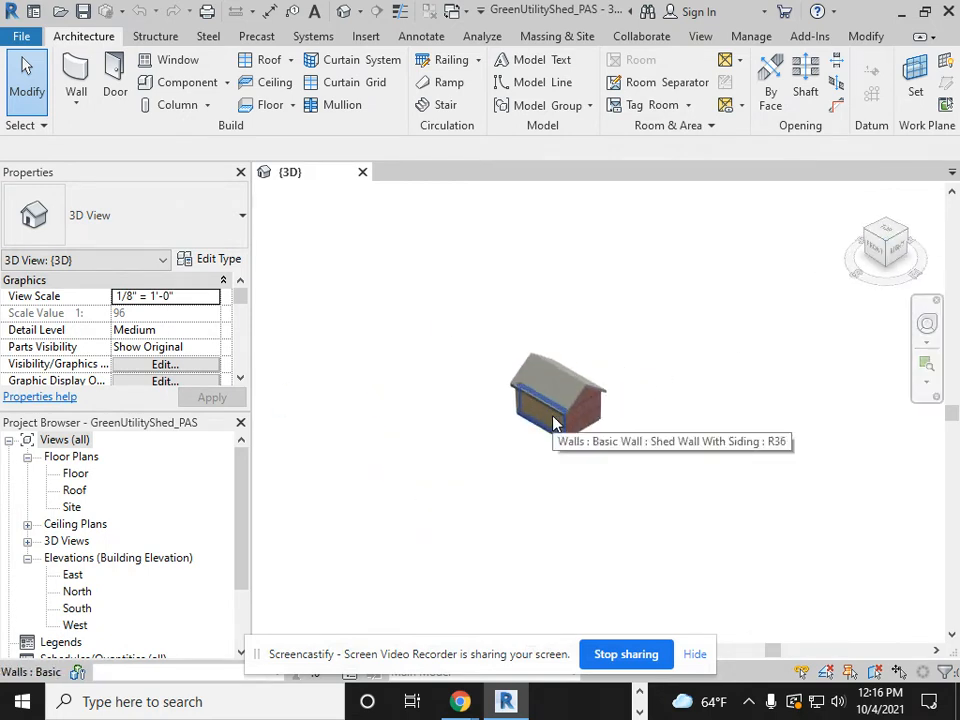
{"action": "scroll", "coordinate": [555, 424], "scroll_direction": "up", "scroll_amount": 2}
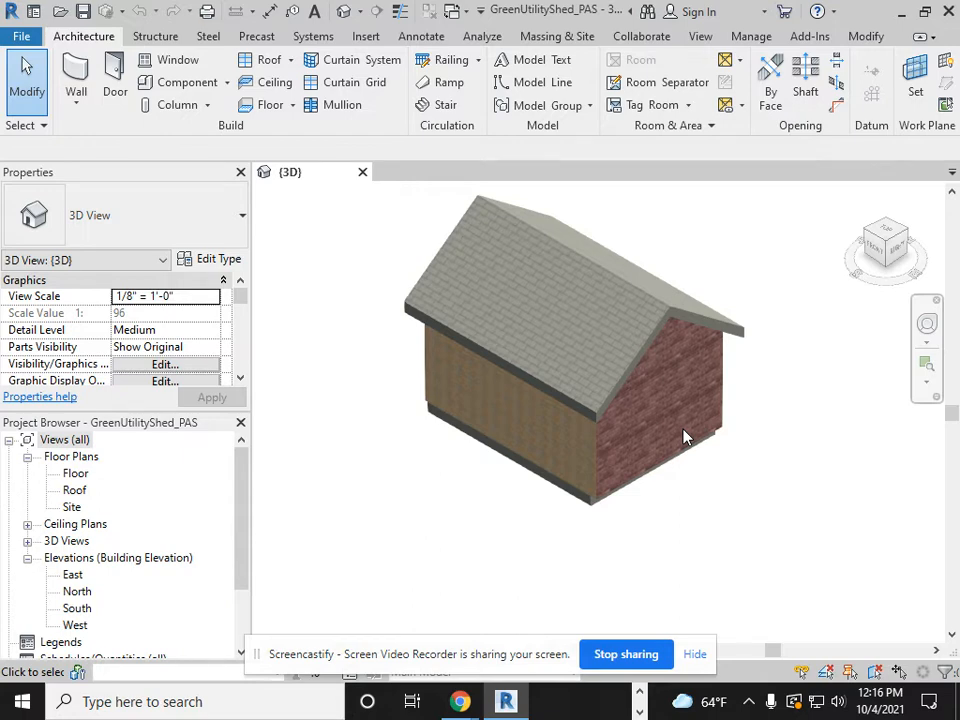
Step: Open the Floor plan view to work on the shed's layout
{"action": "double_click", "coordinate": [75, 474]}
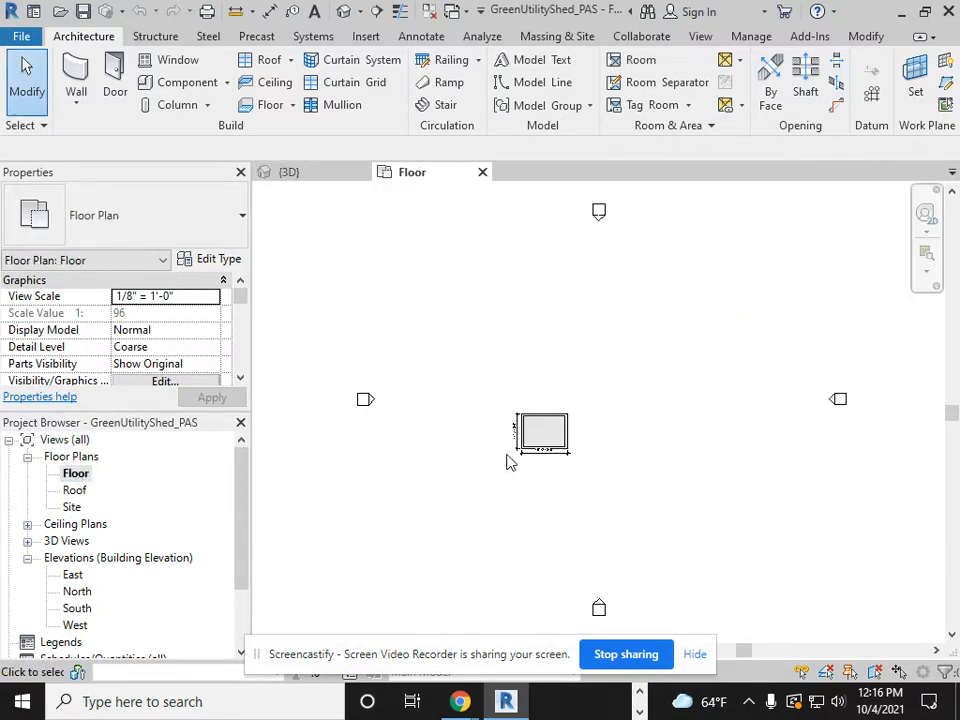
{"action": "scroll", "coordinate": [540, 441], "scroll_direction": "up", "scroll_amount": 5}
{"action": "scroll", "coordinate": [548, 435], "scroll_direction": "up", "scroll_amount": 3}
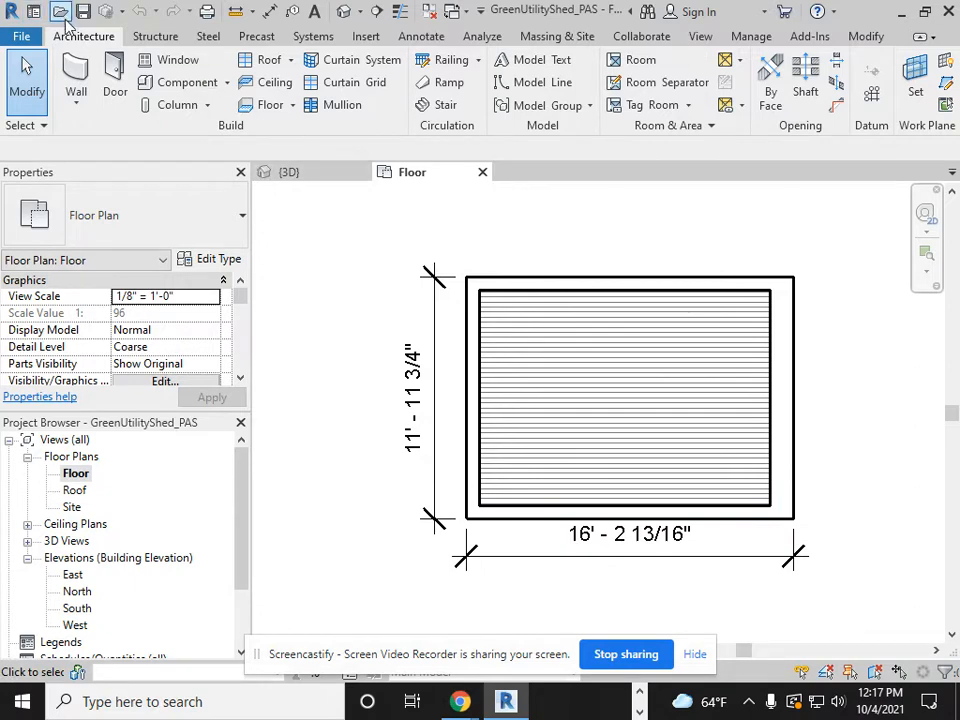
Step: Start placing a door and browse the Imperial library's Doors folder to its Residential subfolder for loading a family
{"action": "left_click", "coordinate": [118, 80]}
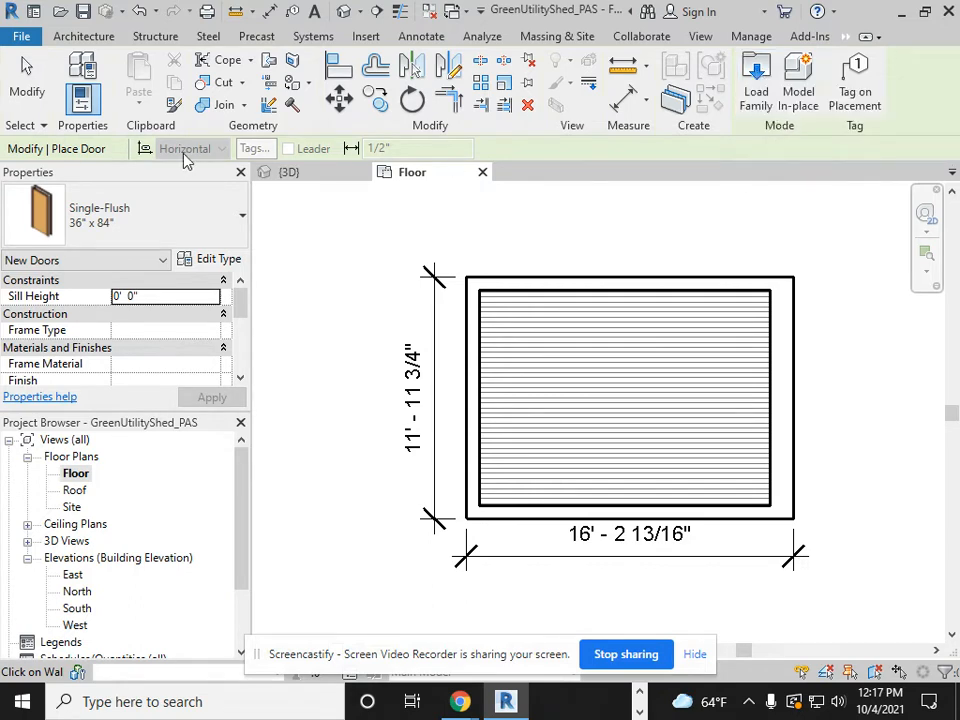
{"action": "left_click", "coordinate": [760, 95]}
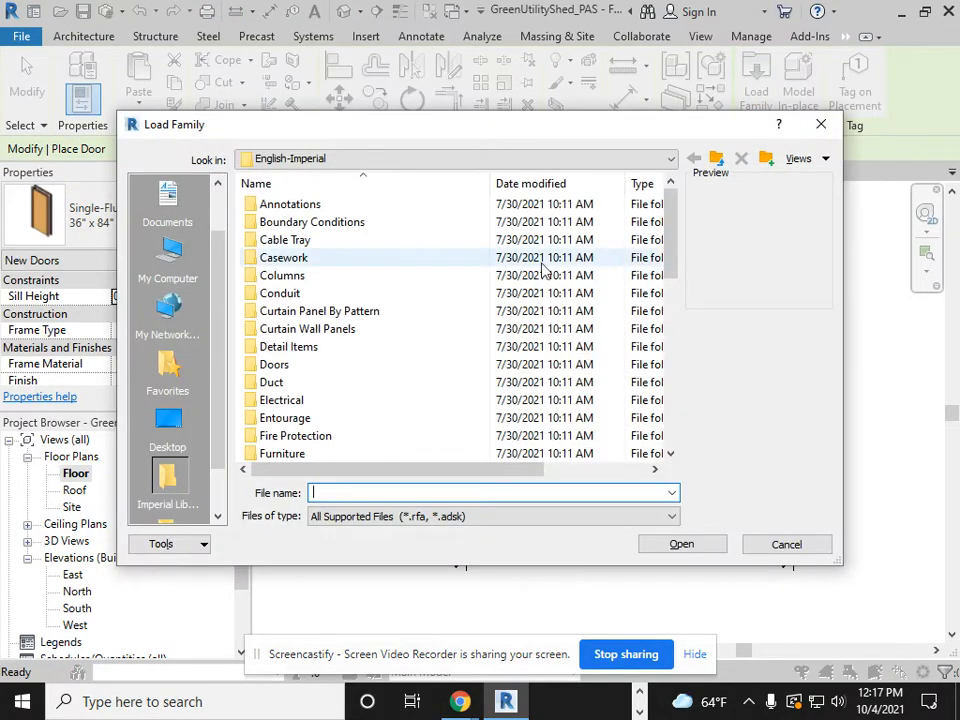
{"action": "double_click", "coordinate": [275, 366]}
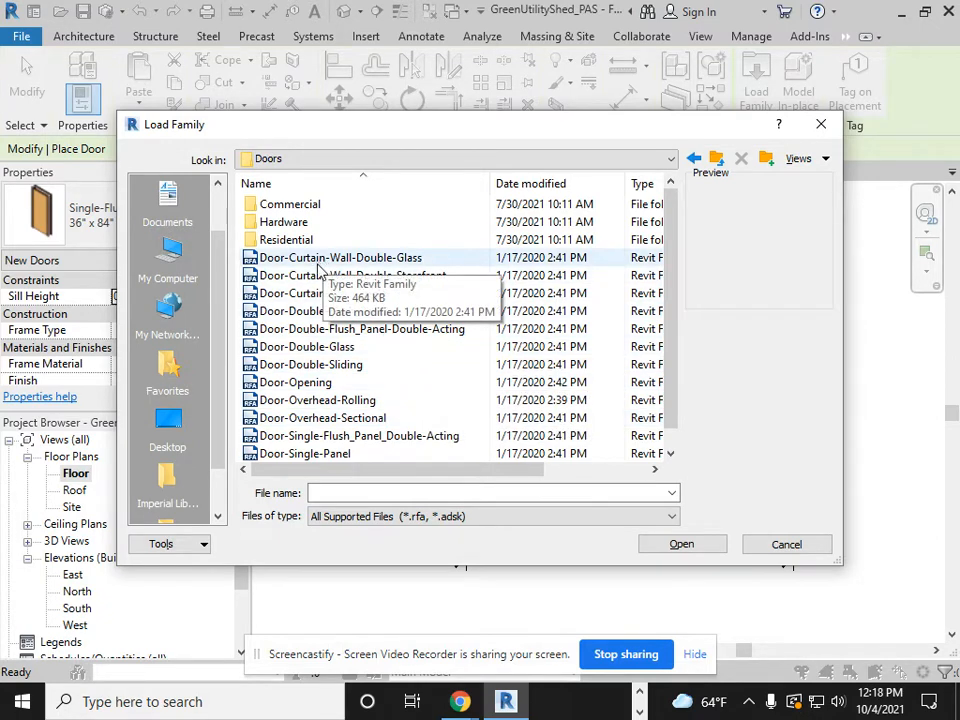
{"action": "scroll", "coordinate": [363, 381], "scroll_direction": "down", "scroll_amount": 1}
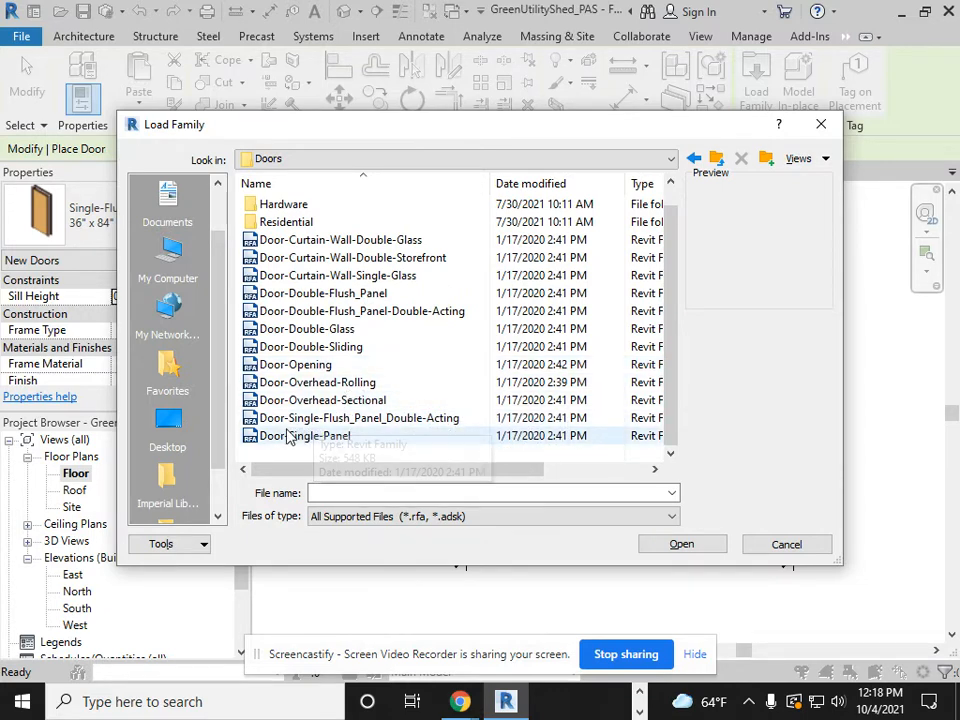
{"action": "scroll", "coordinate": [310, 405], "scroll_direction": "up", "scroll_amount": 1}
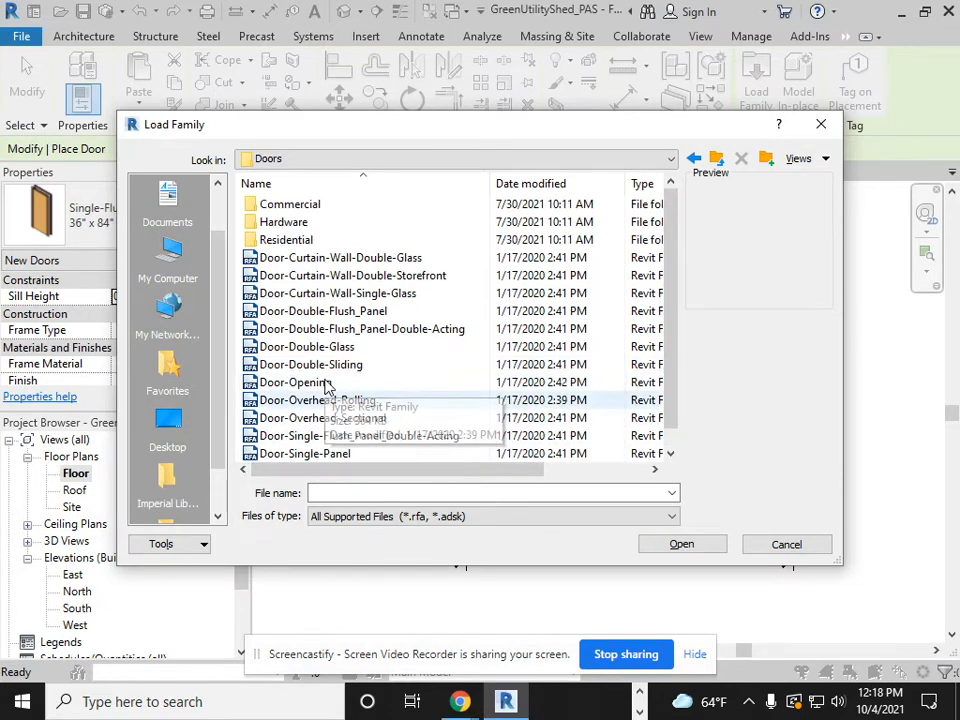
{"action": "double_click", "coordinate": [282, 242]}
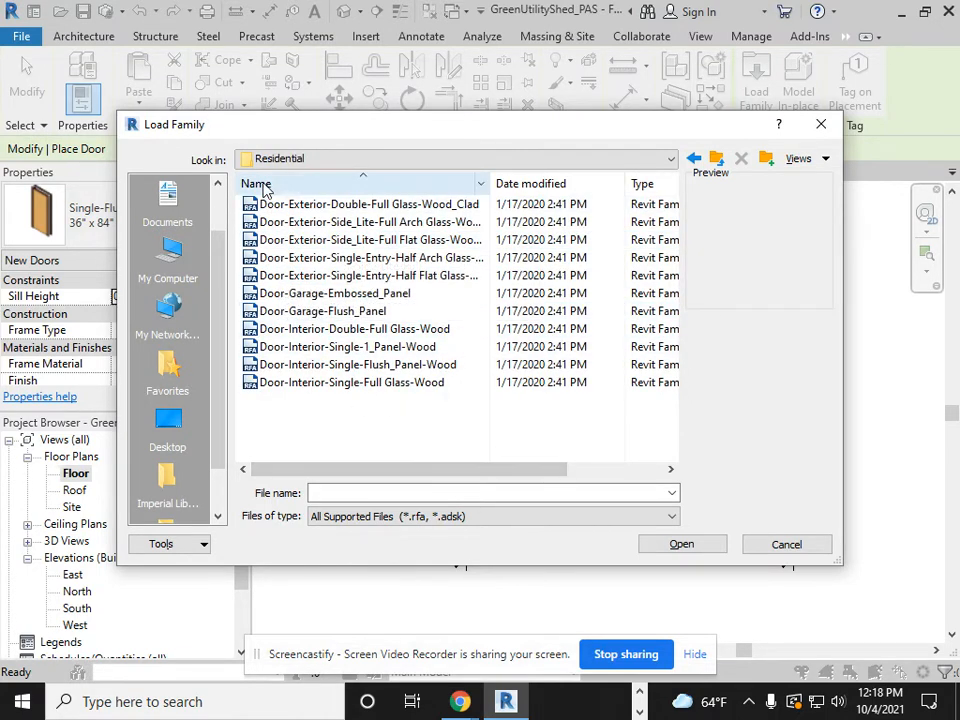
{"action": "left_click", "coordinate": [693, 158]}
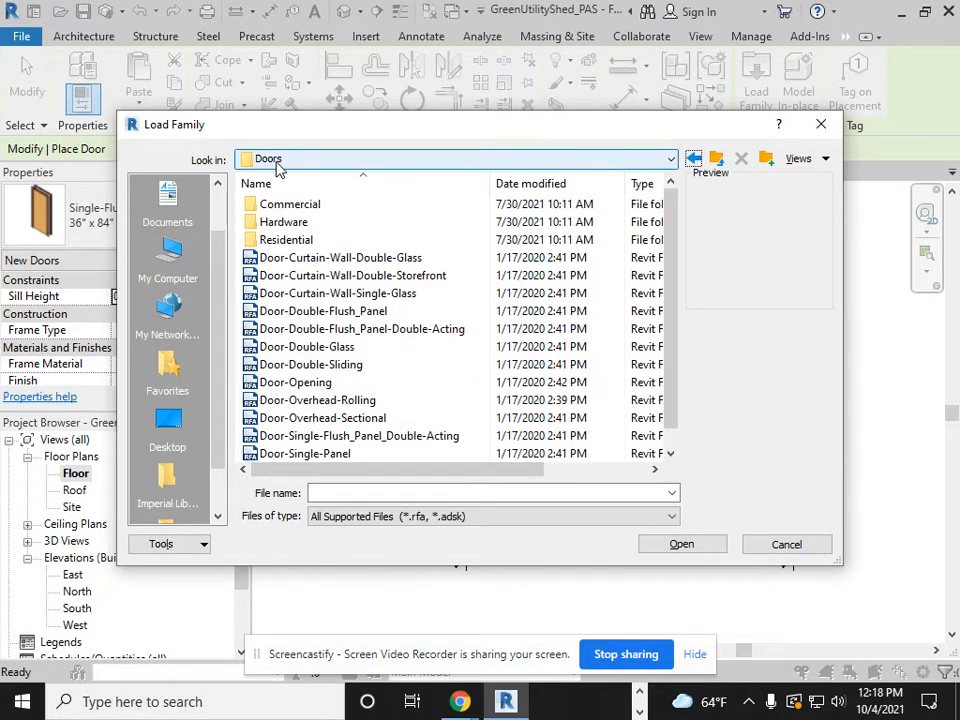
{"action": "double_click", "coordinate": [287, 240]}
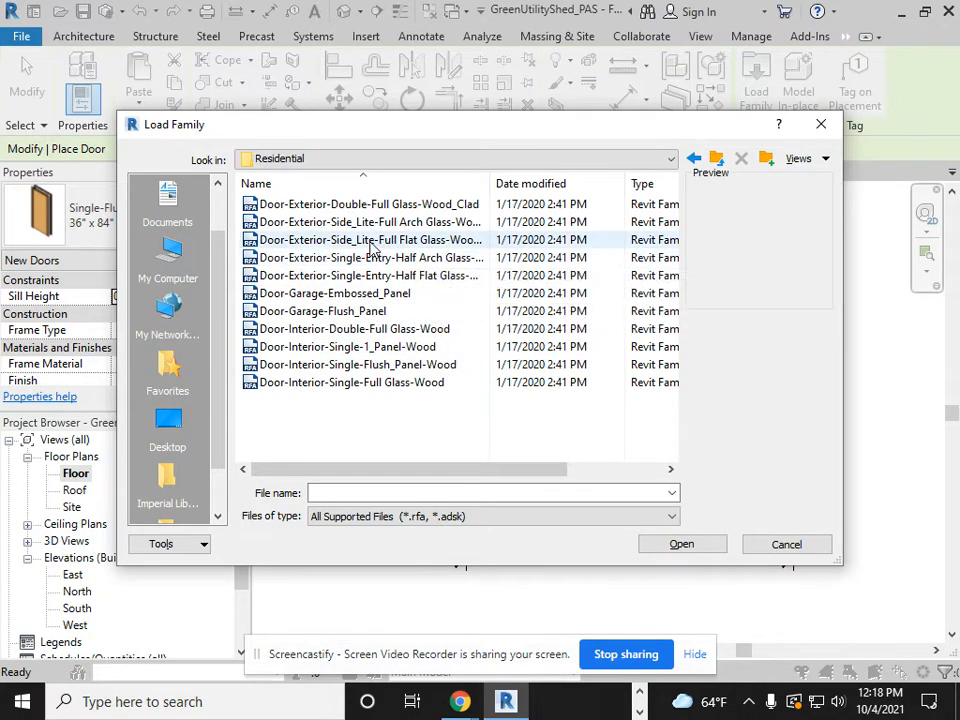
Step: Preview the exterior residential door families and choose Door-Exterior-Single-Entry-Half Arch Glass-Wood_Clad for loading
{"action": "left_click", "coordinate": [314, 208]}
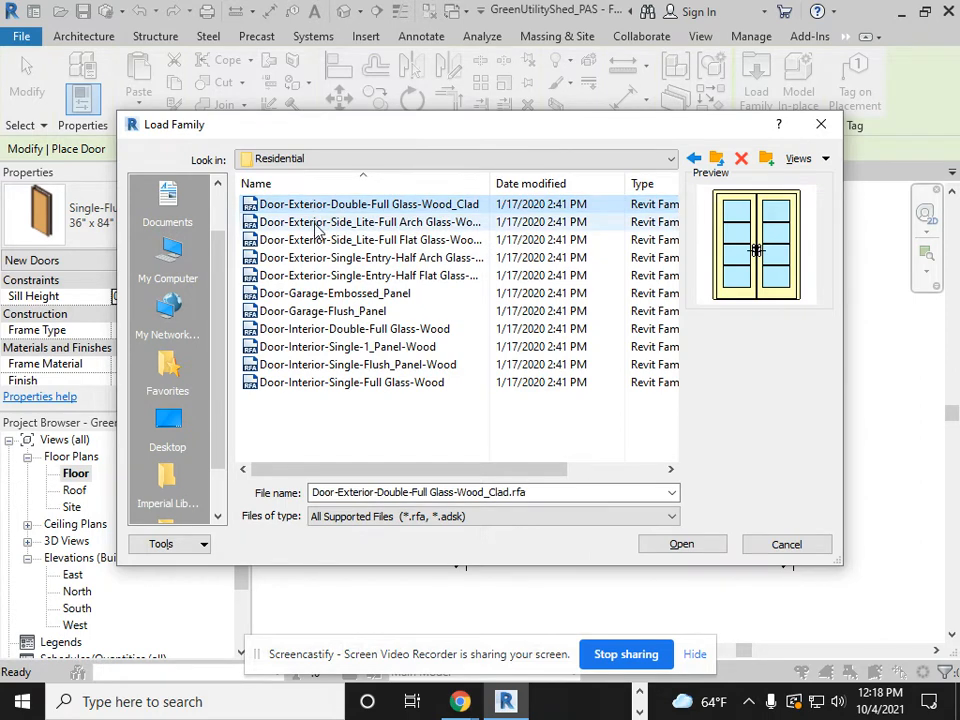
{"action": "left_click", "coordinate": [317, 226]}
{"action": "left_click", "coordinate": [320, 241]}
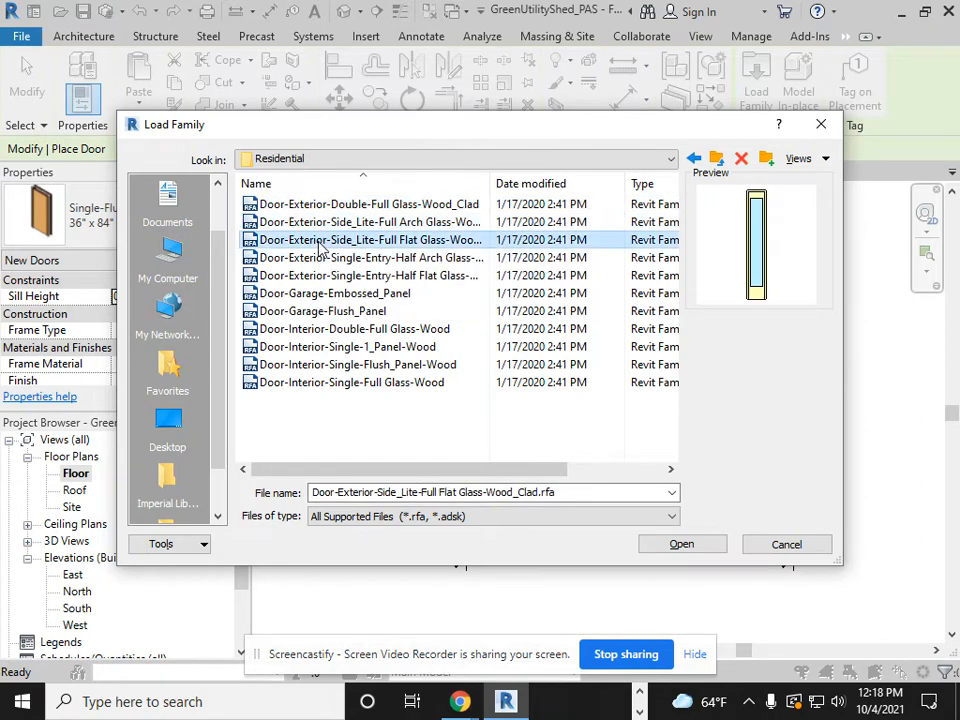
{"action": "left_click", "coordinate": [327, 258]}
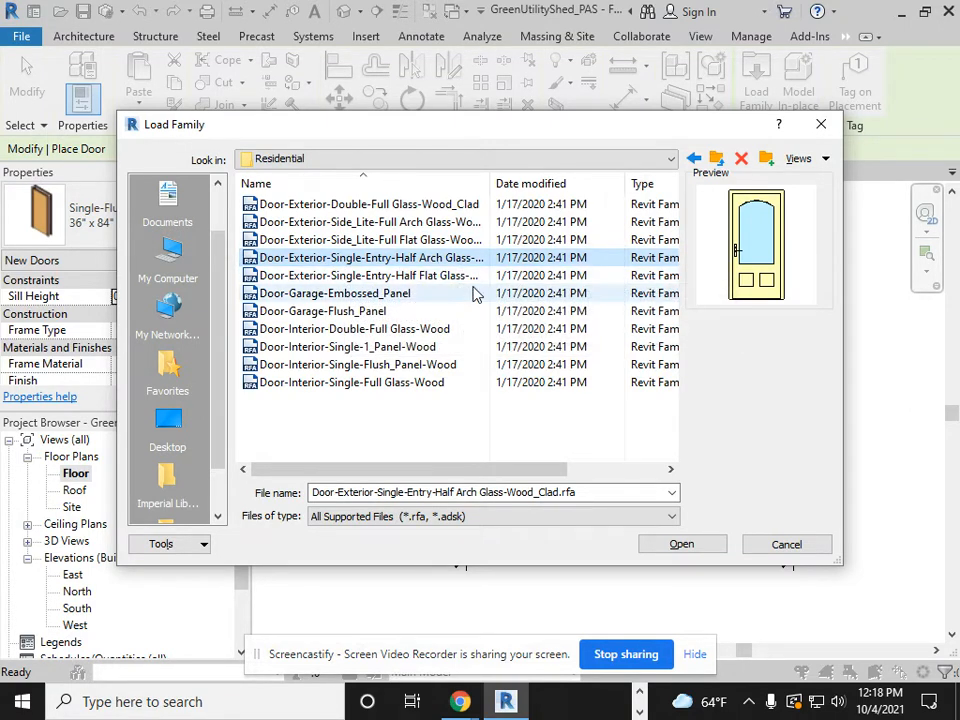
{"action": "left_click", "coordinate": [683, 545]}
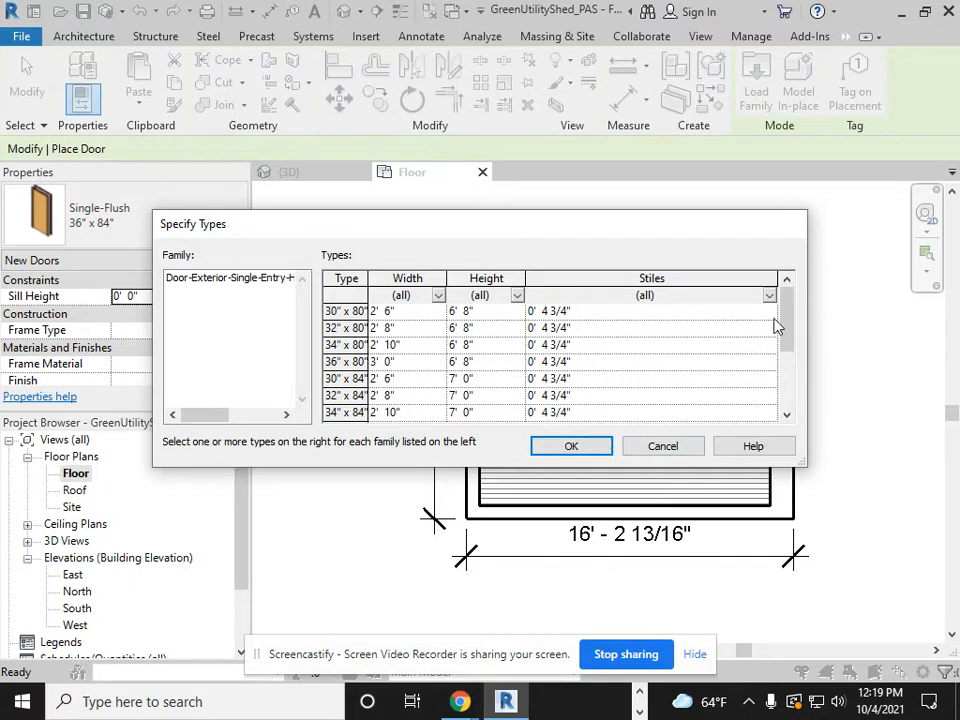
Step: Load the 36" x 80" type of the half arch glass entry door, 3' 0" wide and 6' 8" high
{"action": "left_click_drag", "start_coordinate": [790, 325], "coordinate": [789, 379]}
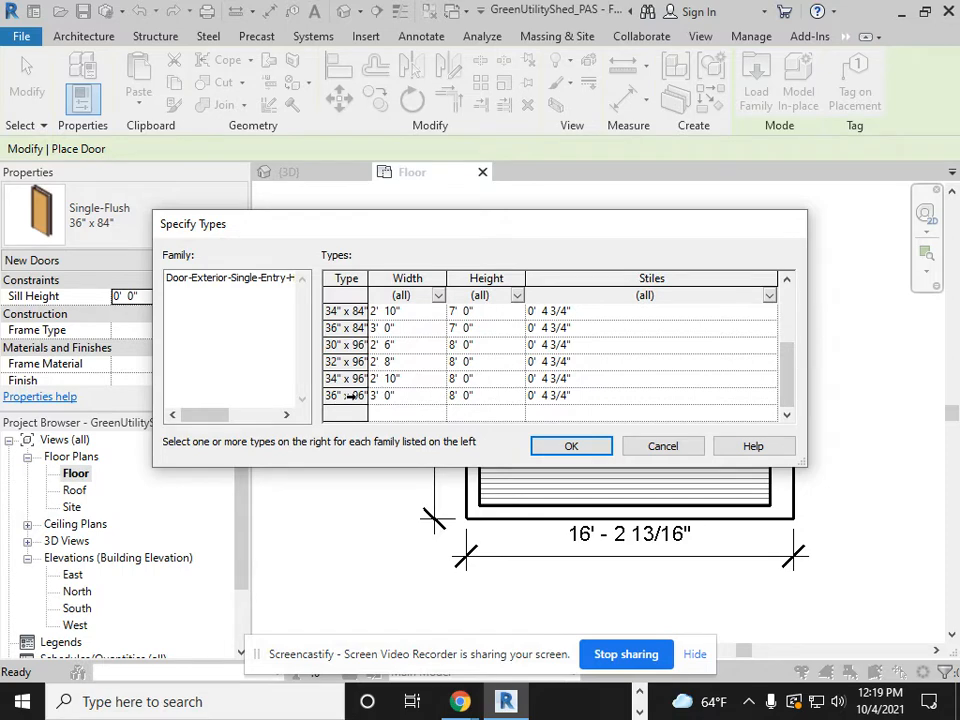
{"action": "left_click", "coordinate": [340, 328]}
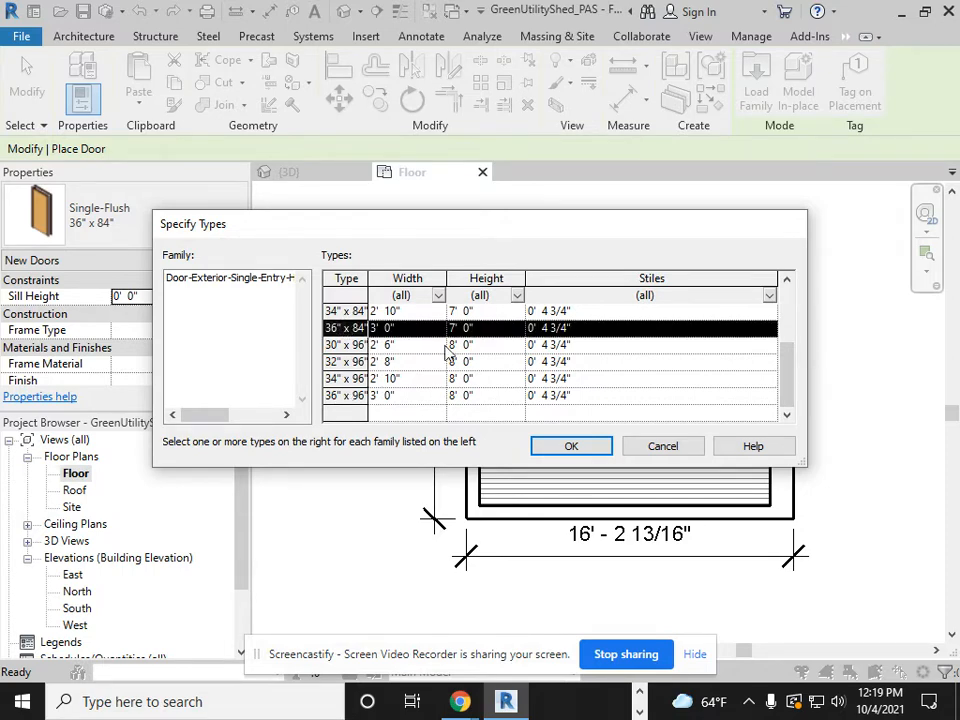
{"action": "left_click", "coordinate": [787, 283]}
{"action": "left_click", "coordinate": [787, 283]}
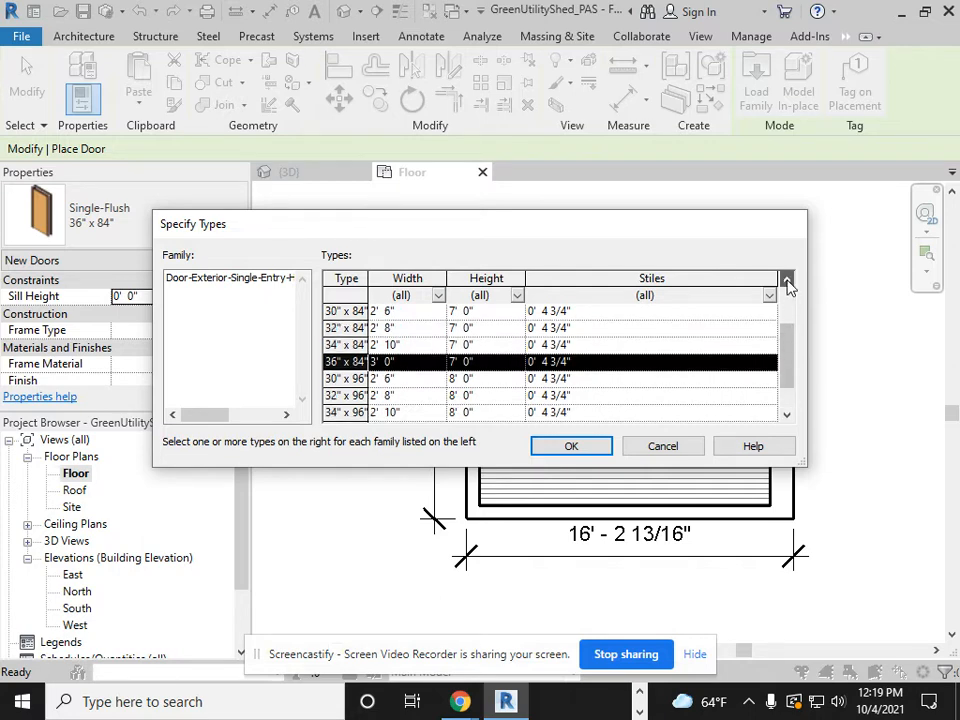
{"action": "left_click", "coordinate": [787, 283]}
{"action": "left_click", "coordinate": [787, 283]}
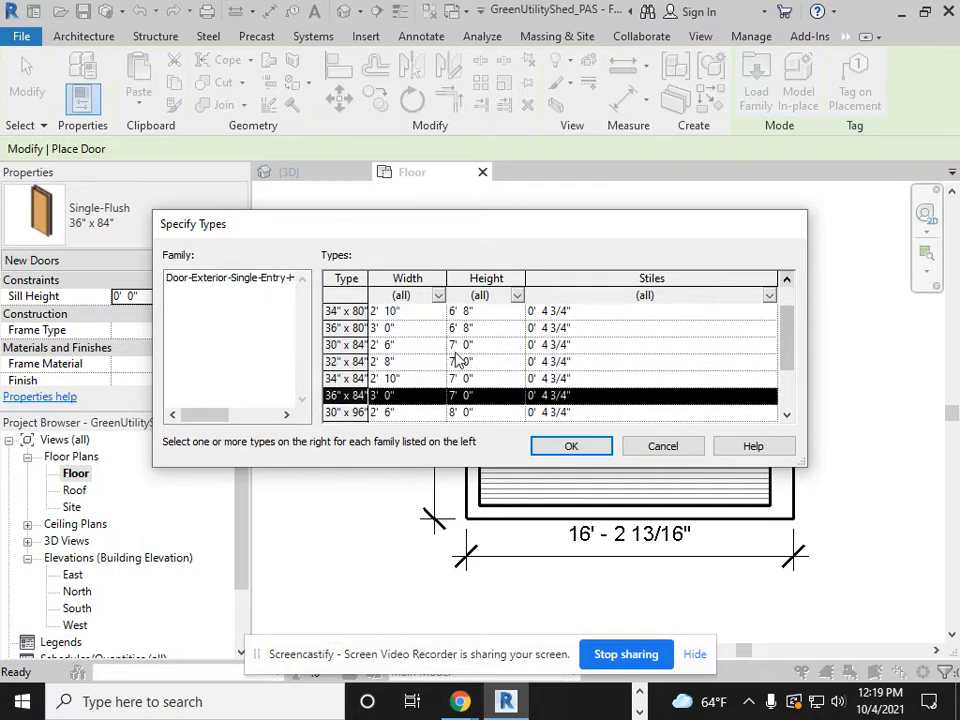
{"action": "left_click", "coordinate": [345, 328]}
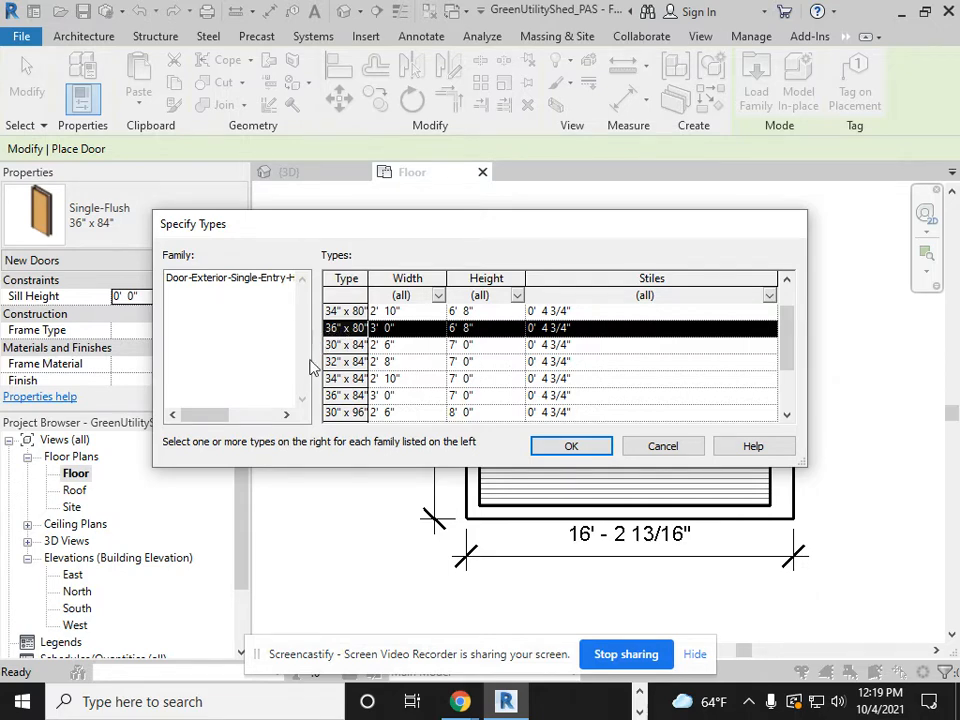
{"action": "left_click", "coordinate": [575, 451]}
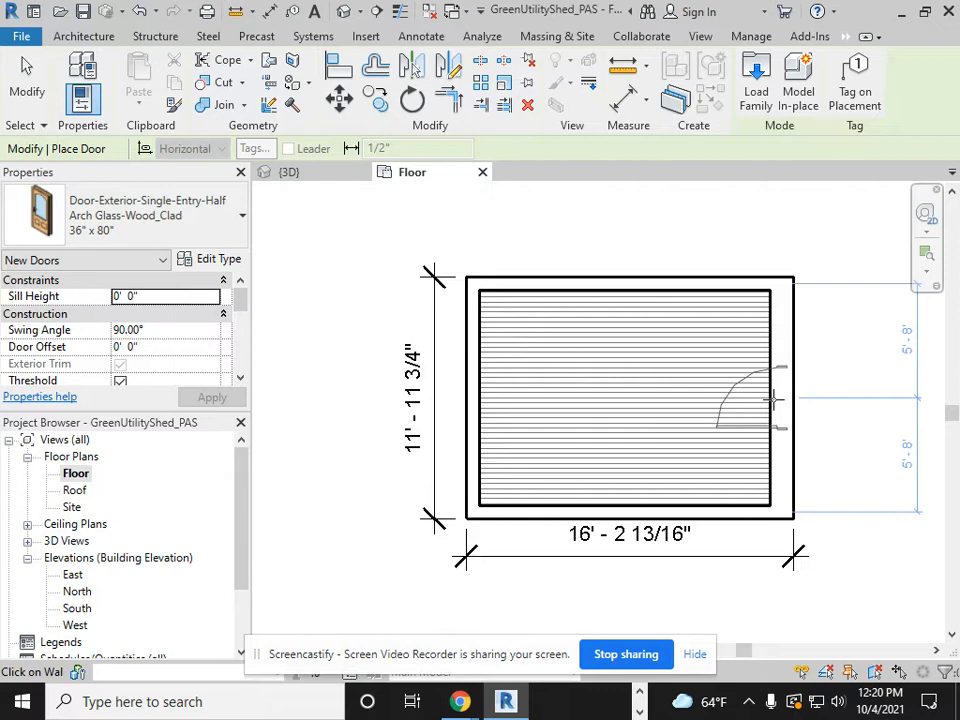
Step: Place the 36" x 80" entry door centered on the shed's east wall, 5' 8" from each end, and finish door placement
{"action": "left_click", "coordinate": [773, 399]}
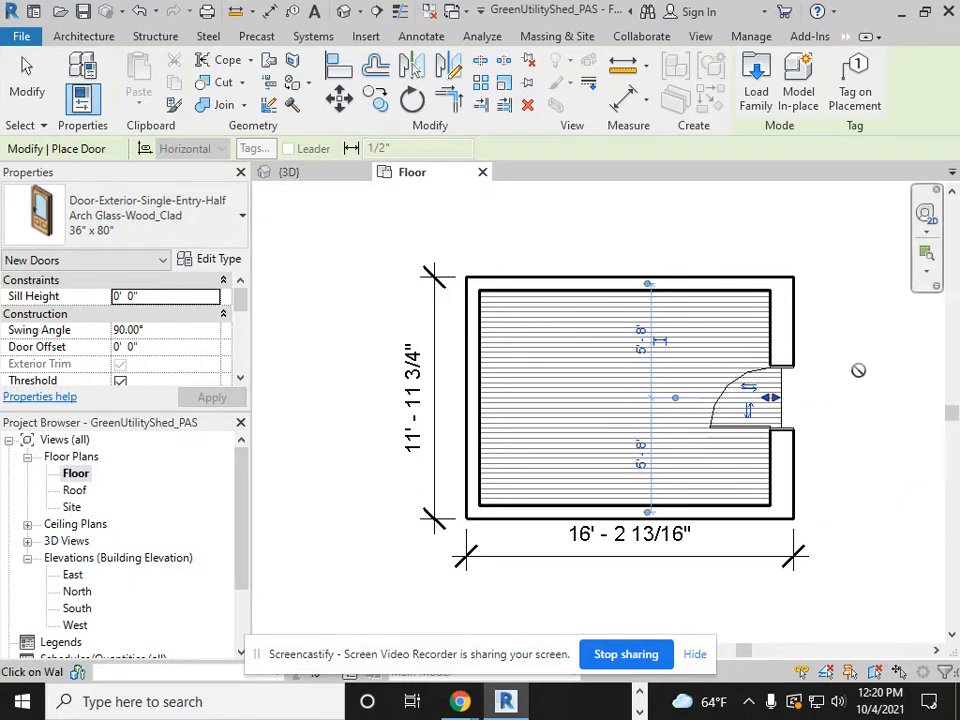
{"action": "key", "text": "Escape"}
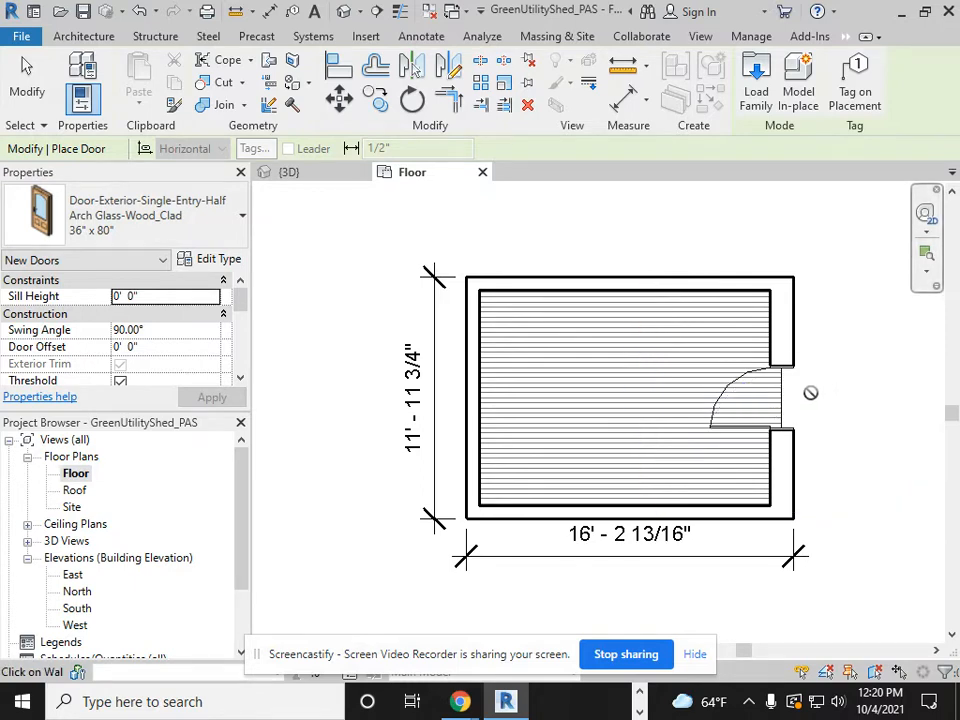
{"action": "key", "text": "Escape"}
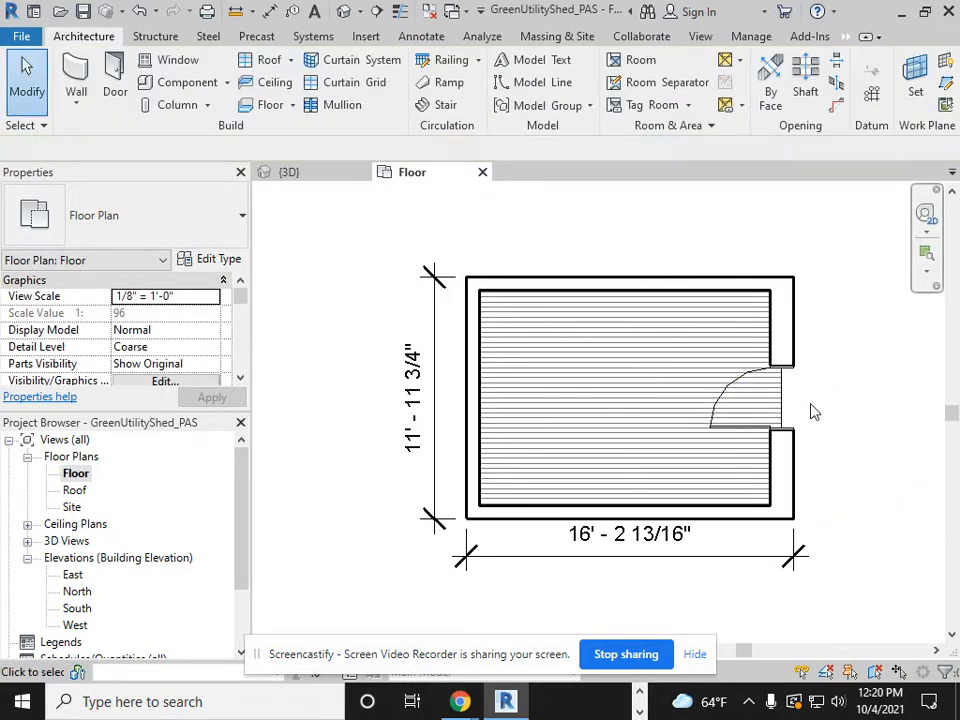
Step: Shift the east wall door within the wall thickness to an offset of about 4 1/2" and flip its hinge side to the north jamb
{"action": "left_click", "coordinate": [760, 408]}
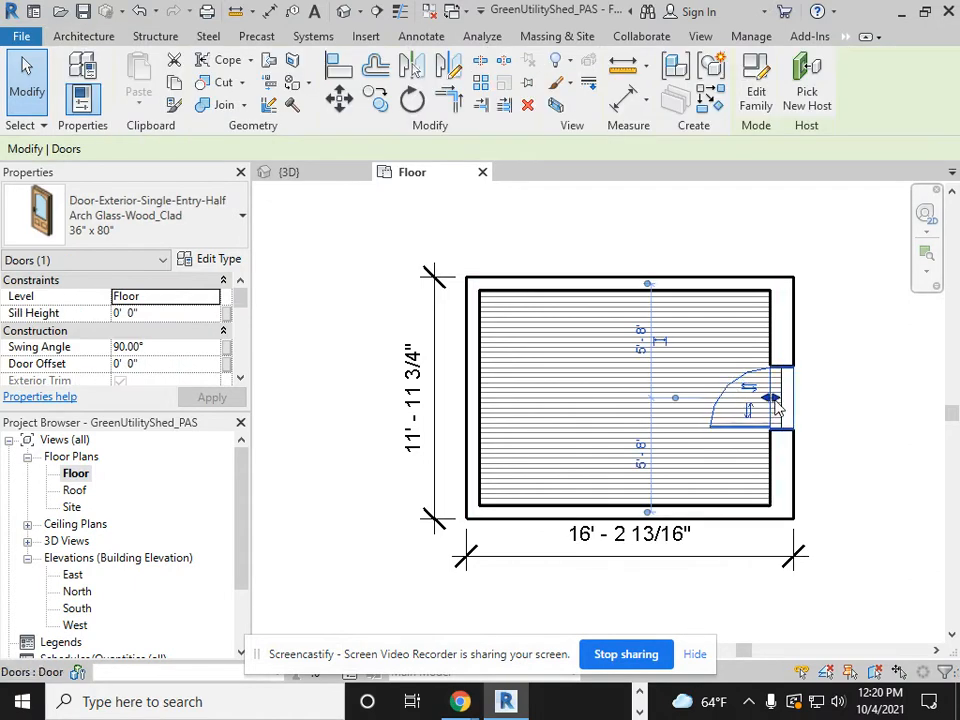
{"action": "left_click_drag", "start_coordinate": [777, 403], "coordinate": [779, 405]}
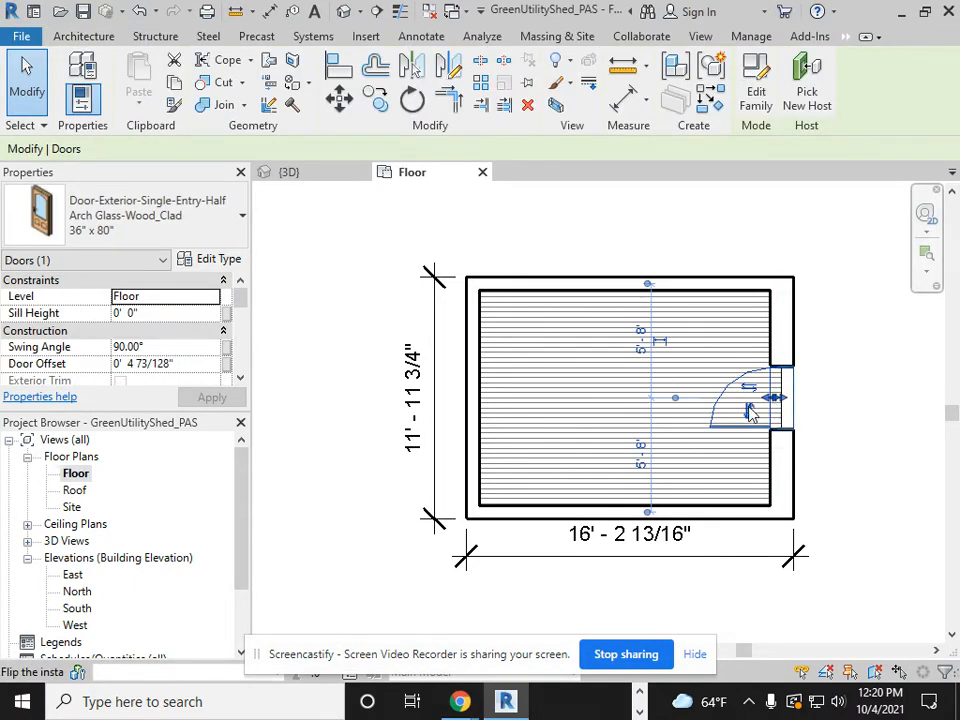
{"action": "left_click", "coordinate": [748, 409]}
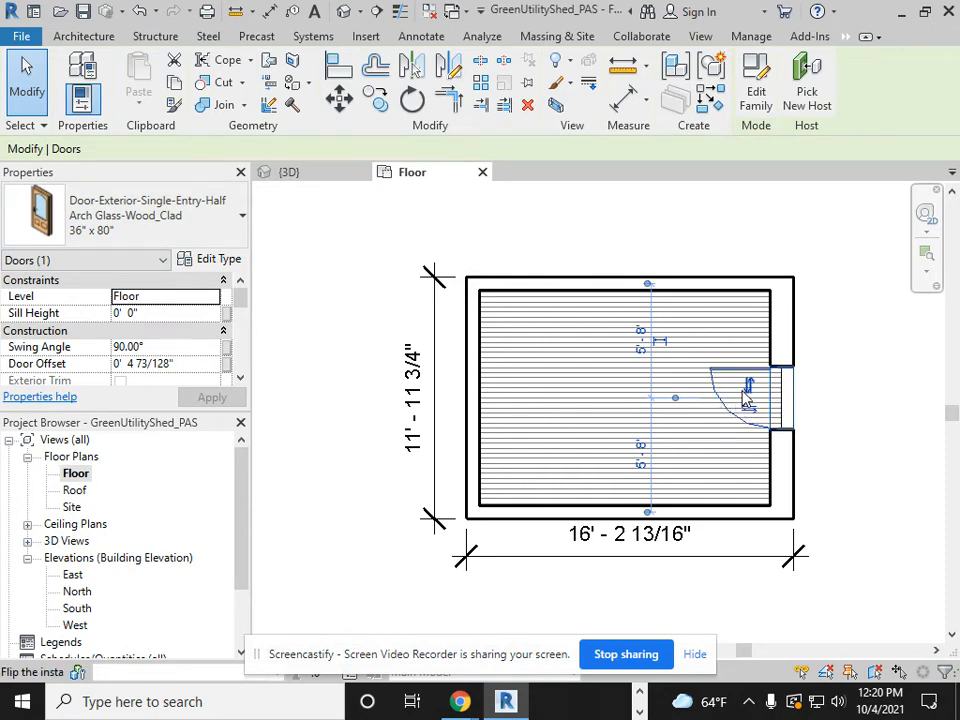
Step: Flip the east wall door's facing and hand so it swings into the shed from the south jamb
{"action": "left_click", "coordinate": [749, 408]}
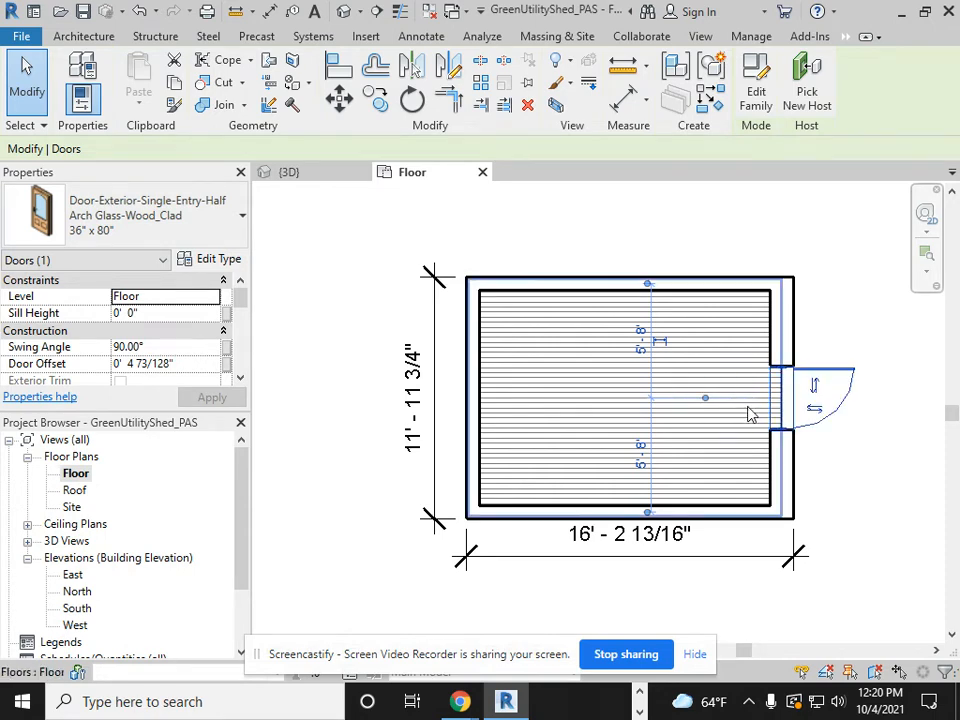
{"action": "left_click", "coordinate": [815, 410]}
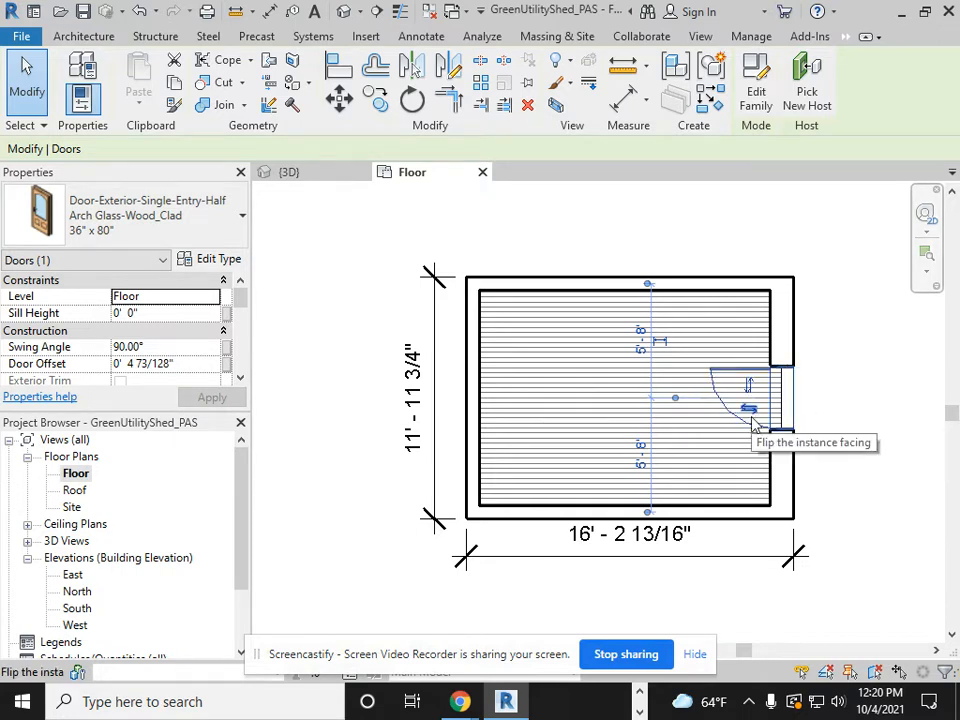
{"action": "left_click", "coordinate": [751, 416]}
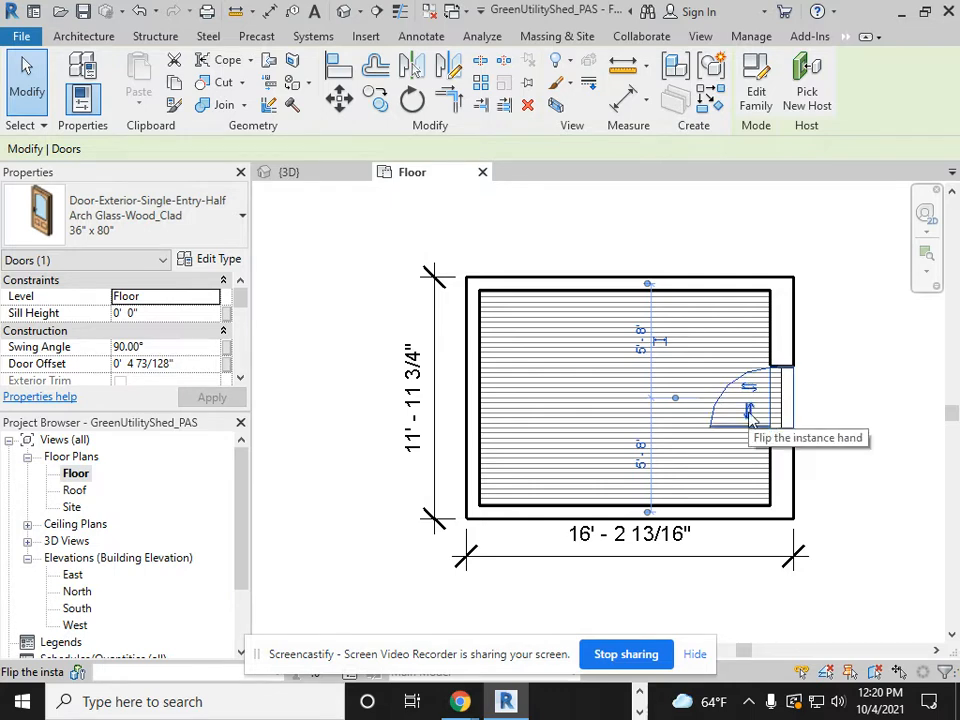
{"action": "left_click", "coordinate": [867, 443]}
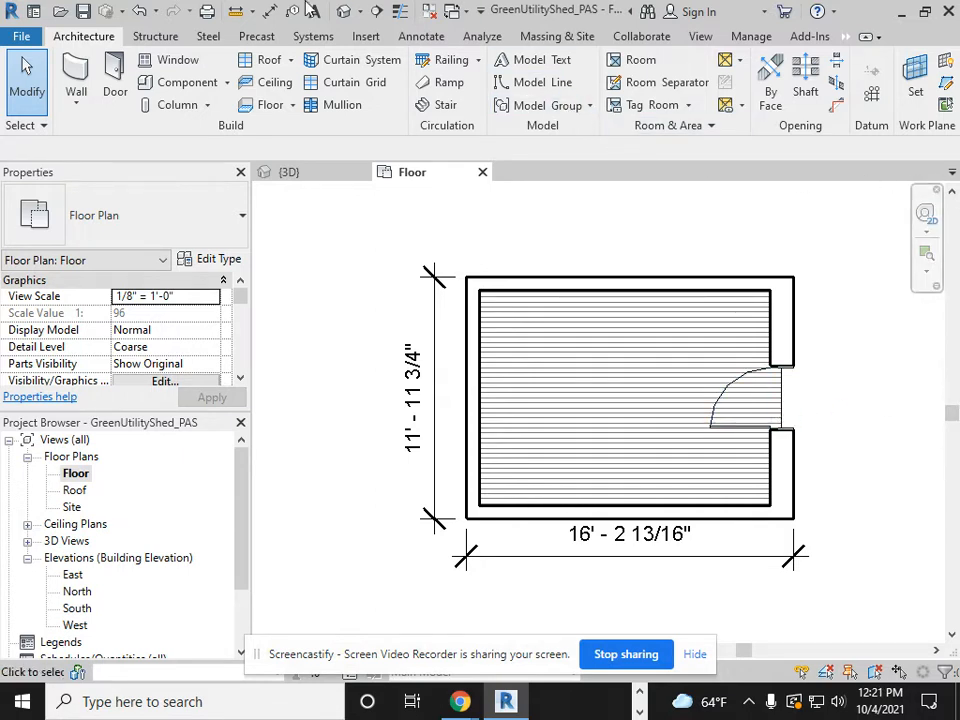
Step: Inspect the east wall door and its surrounding brick wall up close in the default 3D view
{"action": "left_click", "coordinate": [344, 11]}
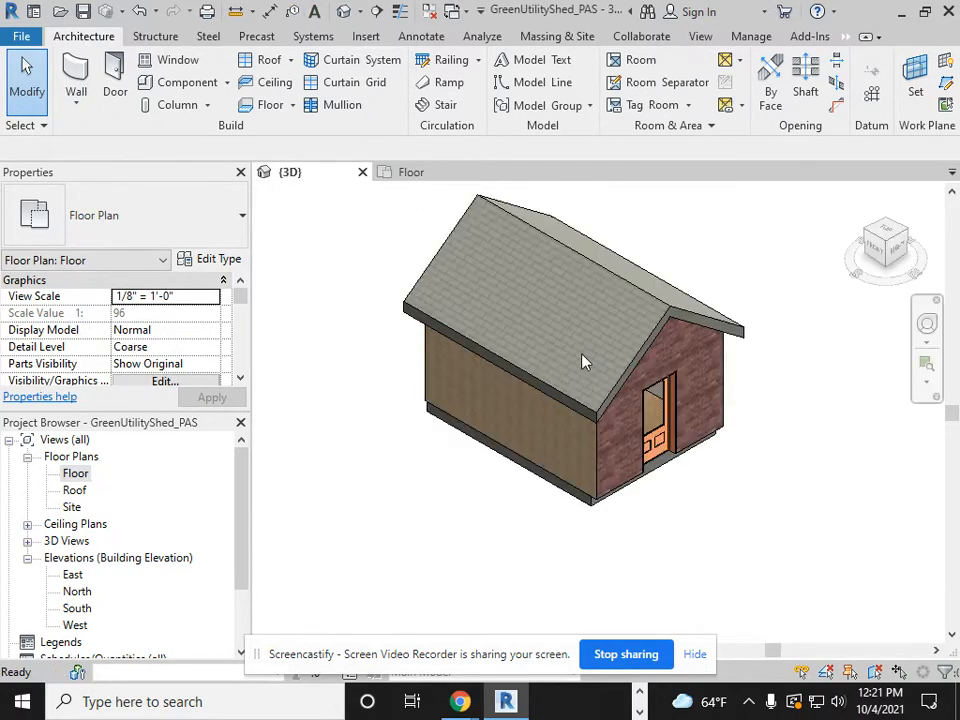
{"action": "scroll", "coordinate": [648, 452], "scroll_direction": "up", "scroll_amount": 6}
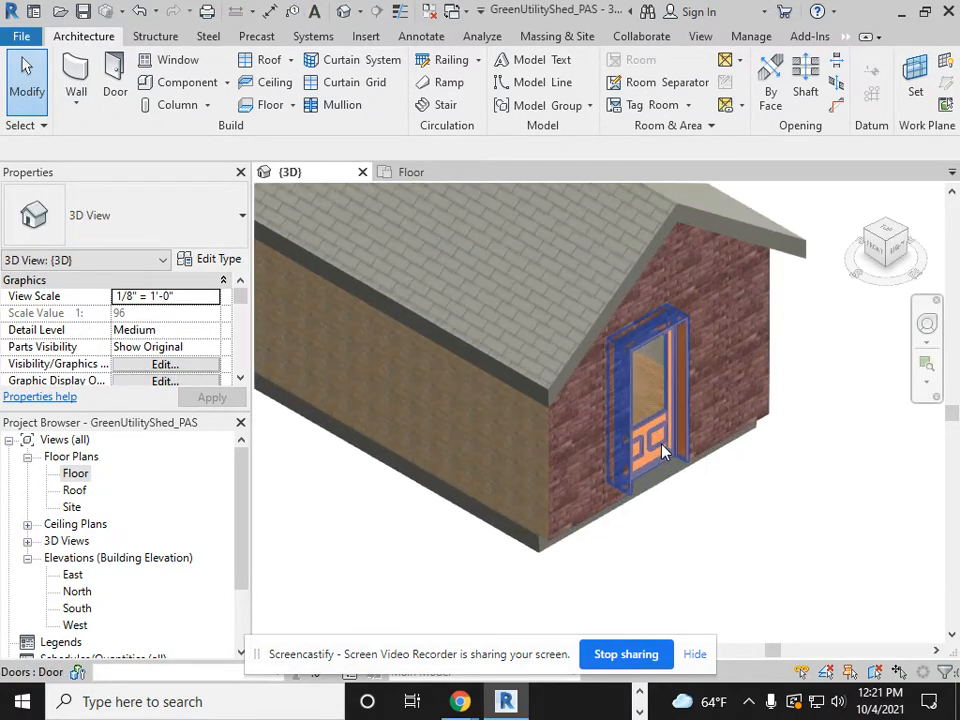
{"action": "scroll", "coordinate": [777, 476], "scroll_direction": "up", "scroll_amount": 1}
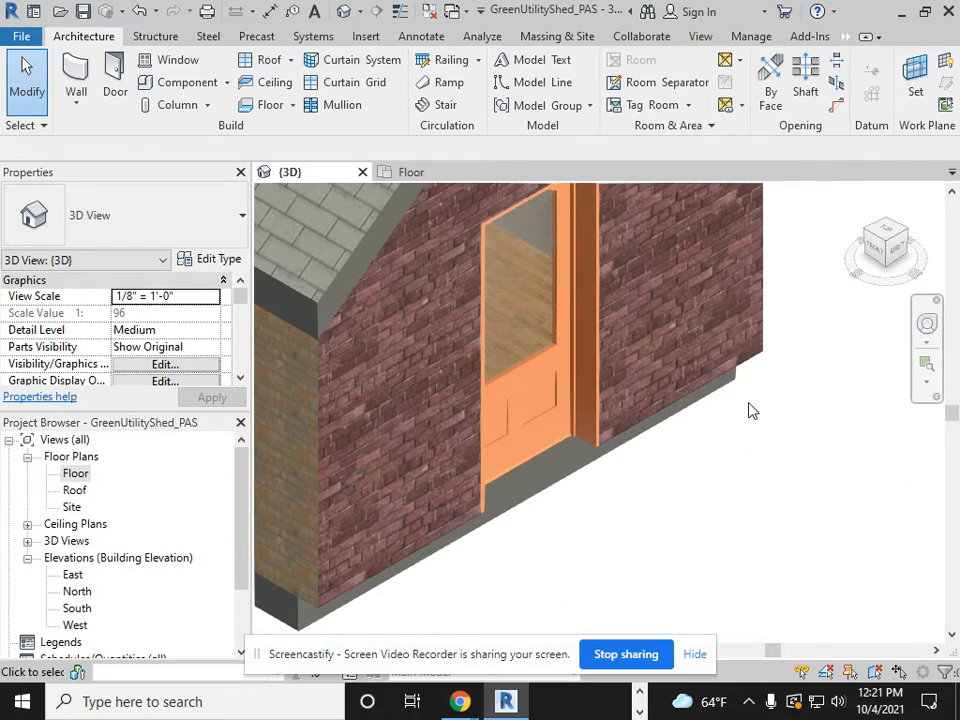
{"action": "scroll", "coordinate": [748, 404], "scroll_direction": "down", "scroll_amount": 2}
{"action": "scroll", "coordinate": [786, 397], "scroll_direction": "down", "scroll_amount": 3}
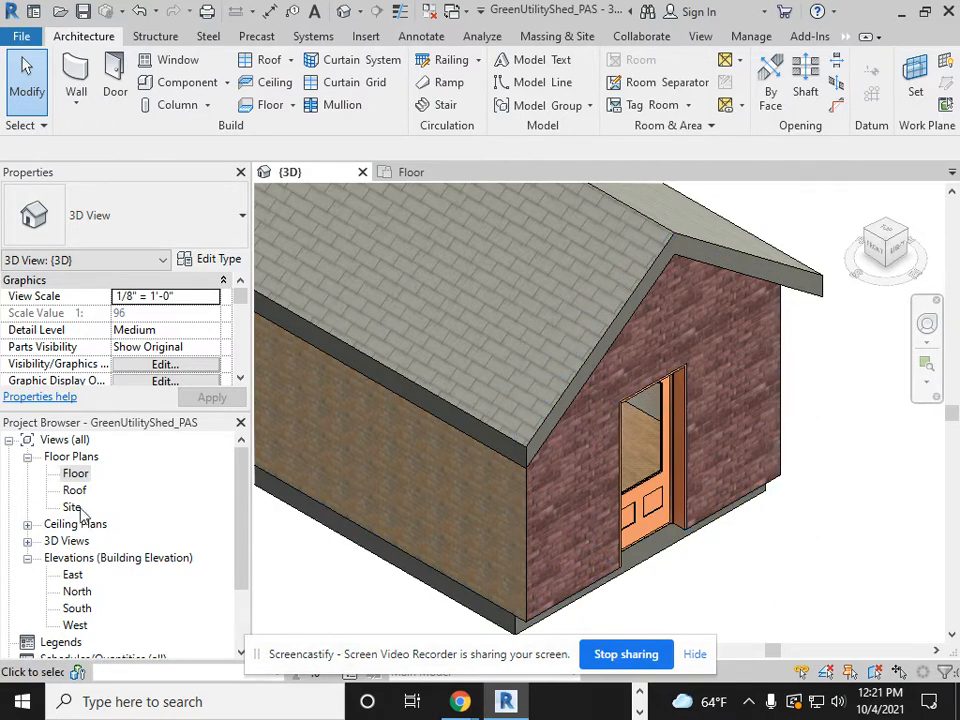
Step: Start placing a window in the Floor plan and open the English-Imperial library's Windows folder for family loading
{"action": "double_click", "coordinate": [78, 478]}
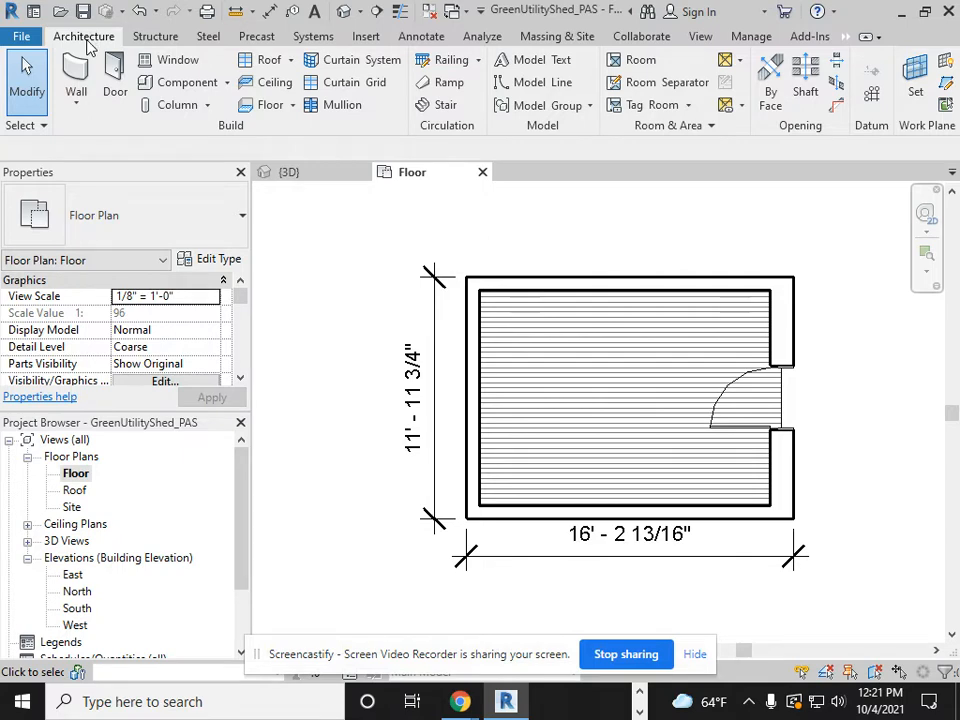
{"action": "left_click", "coordinate": [180, 60]}
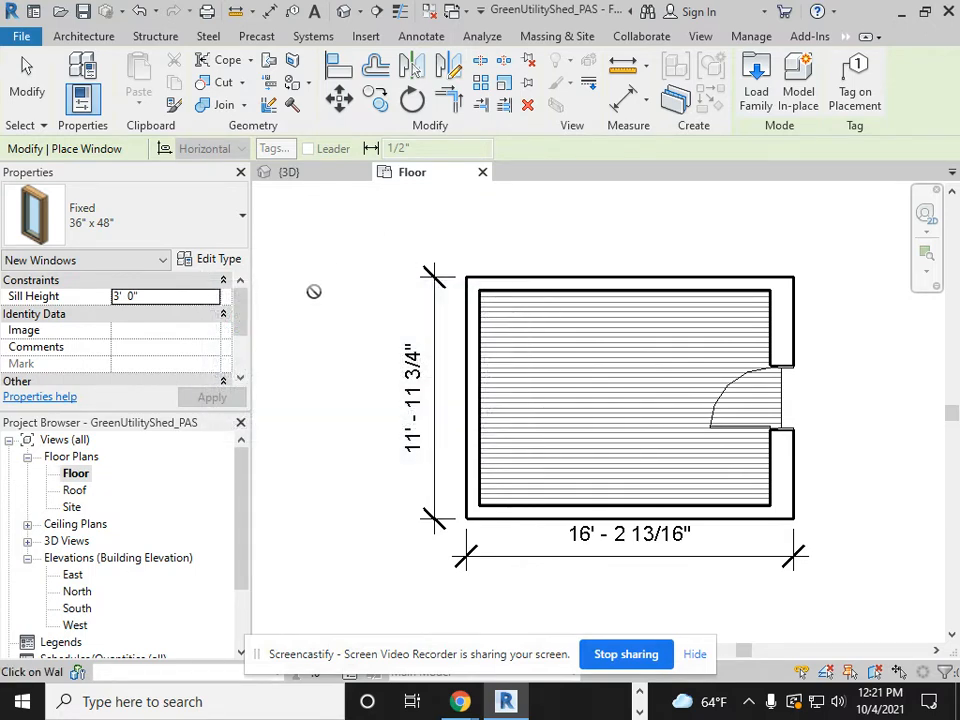
{"action": "left_click", "coordinate": [758, 80]}
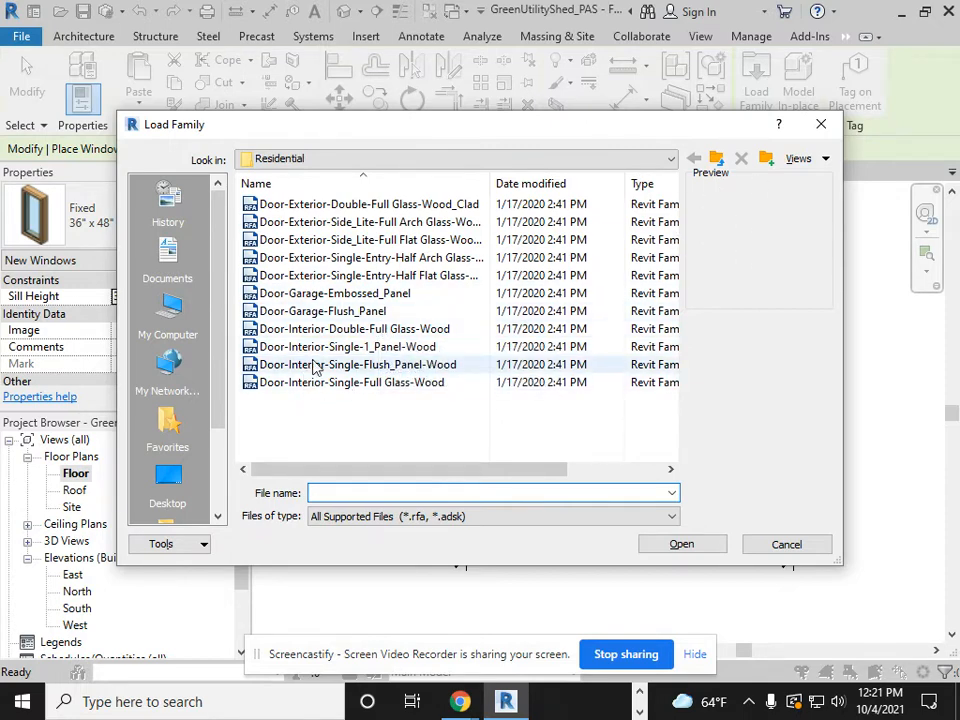
{"action": "left_click", "coordinate": [717, 161]}
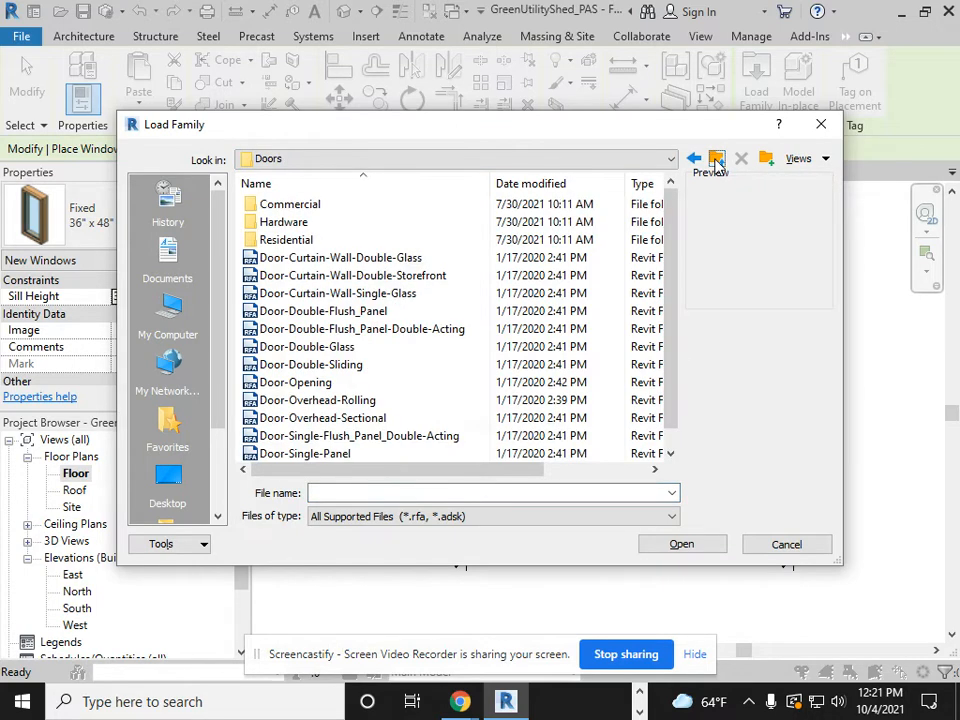
{"action": "left_click", "coordinate": [717, 162]}
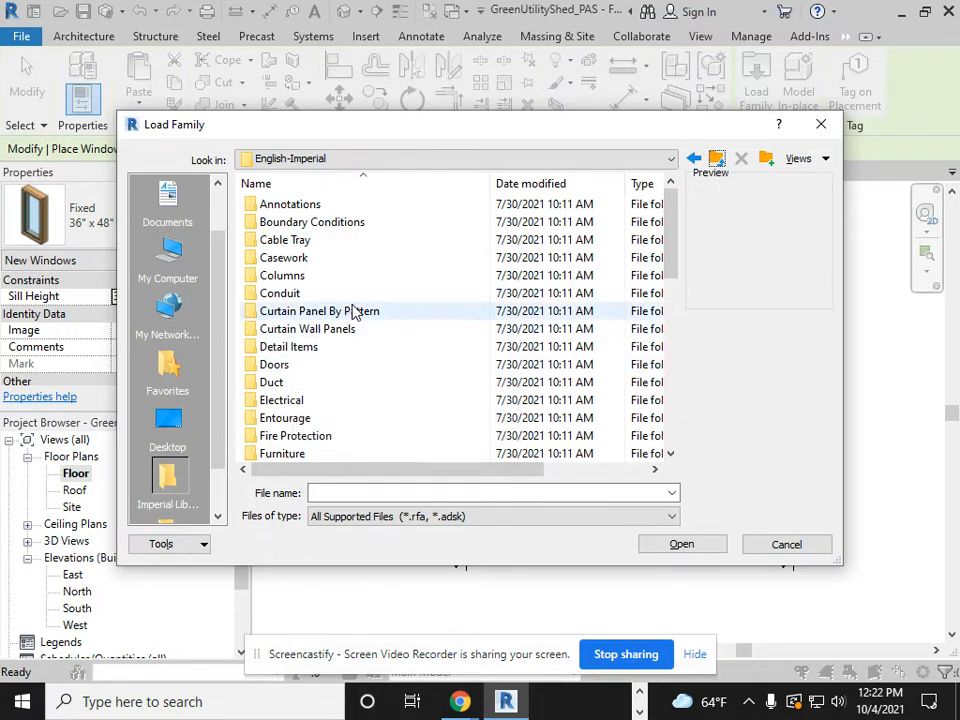
{"action": "scroll", "coordinate": [352, 313], "scroll_direction": "down", "scroll_amount": 1}
{"action": "scroll", "coordinate": [352, 313], "scroll_direction": "down", "scroll_amount": 4}
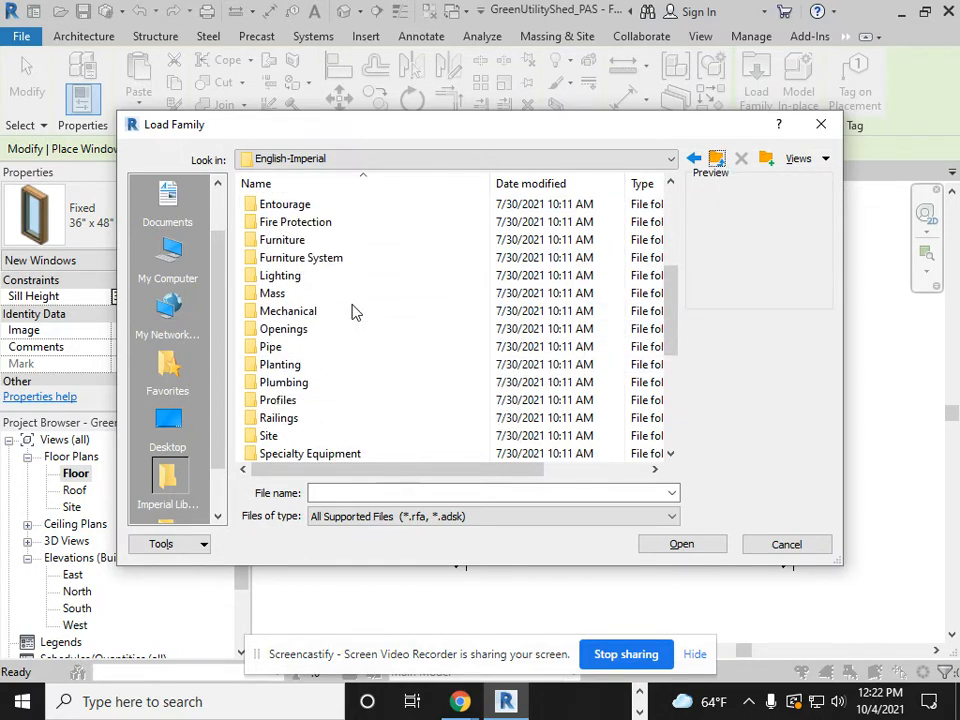
{"action": "scroll", "coordinate": [352, 313], "scroll_direction": "down", "scroll_amount": 4}
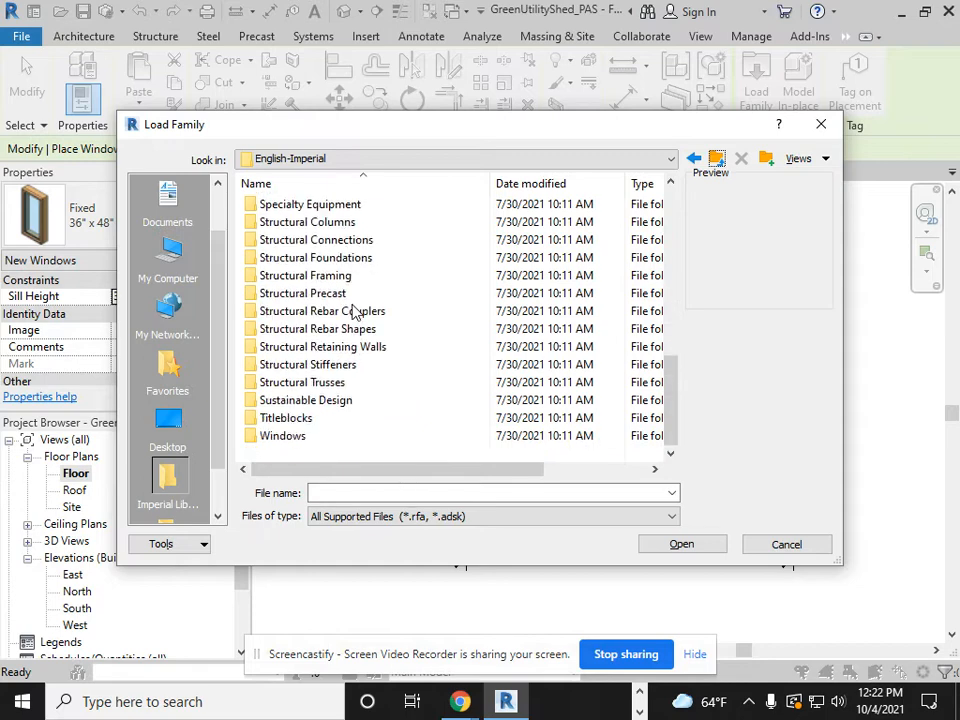
{"action": "double_click", "coordinate": [282, 436]}
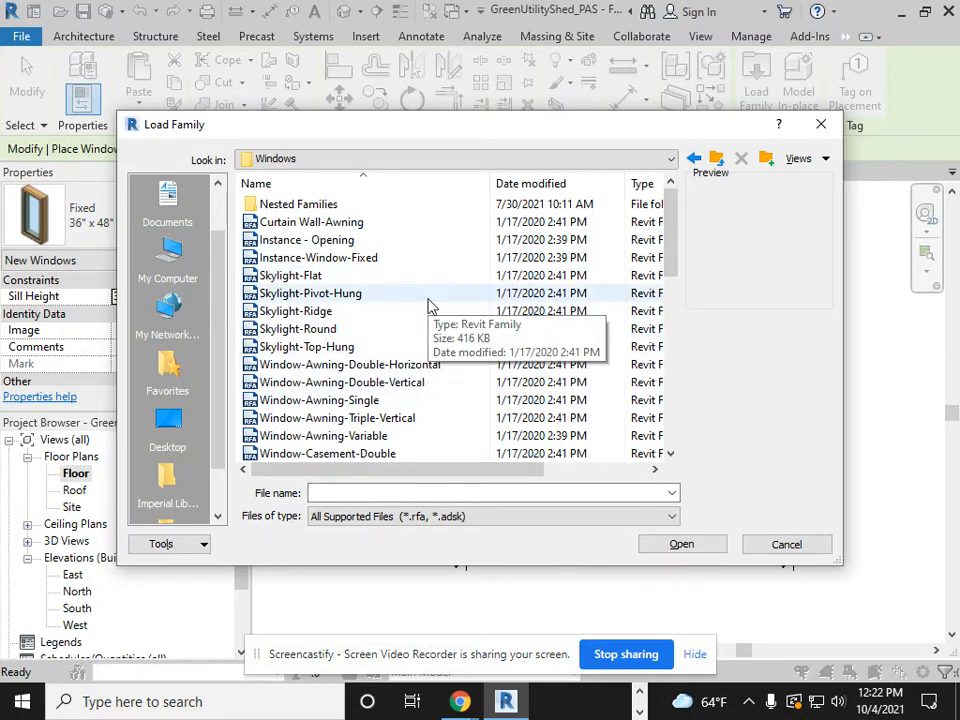
Step: Preview the double awning window families and the Double-Roundtop and Double-Sash-Variable casement families
{"action": "left_click", "coordinate": [357, 366]}
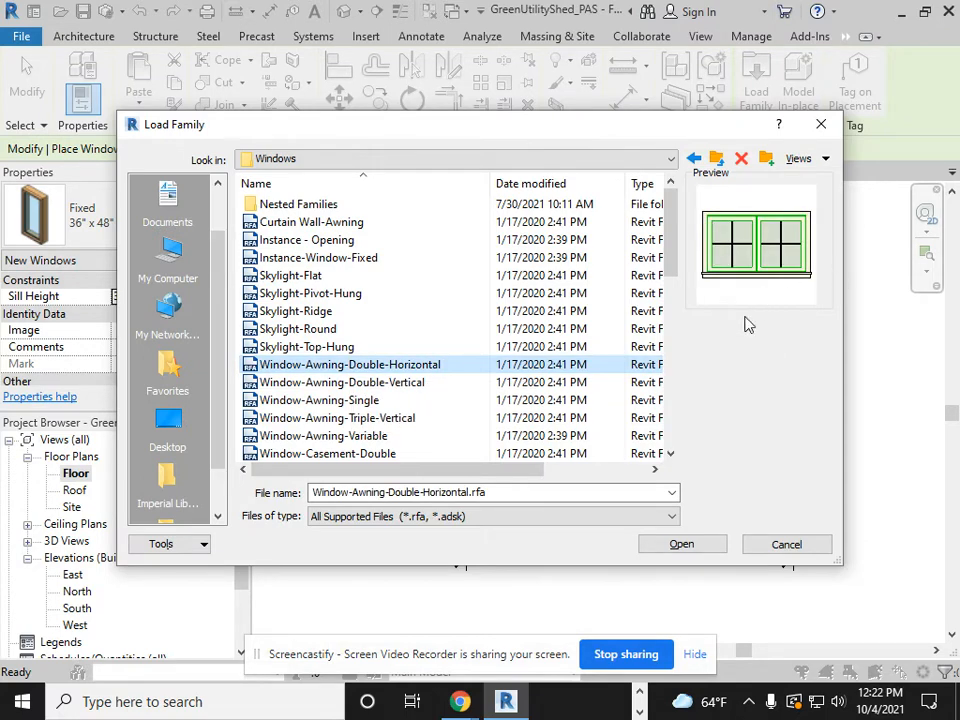
{"action": "scroll", "coordinate": [430, 397], "scroll_direction": "down", "scroll_amount": 1}
{"action": "scroll", "coordinate": [430, 397], "scroll_direction": "down", "scroll_amount": 1}
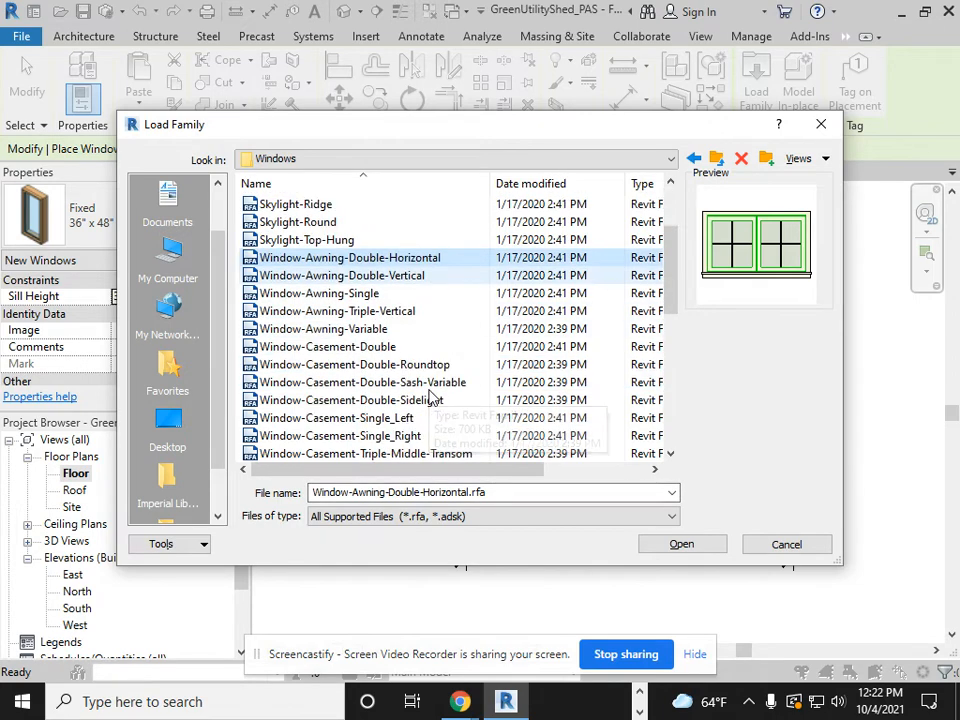
{"action": "left_click", "coordinate": [318, 389]}
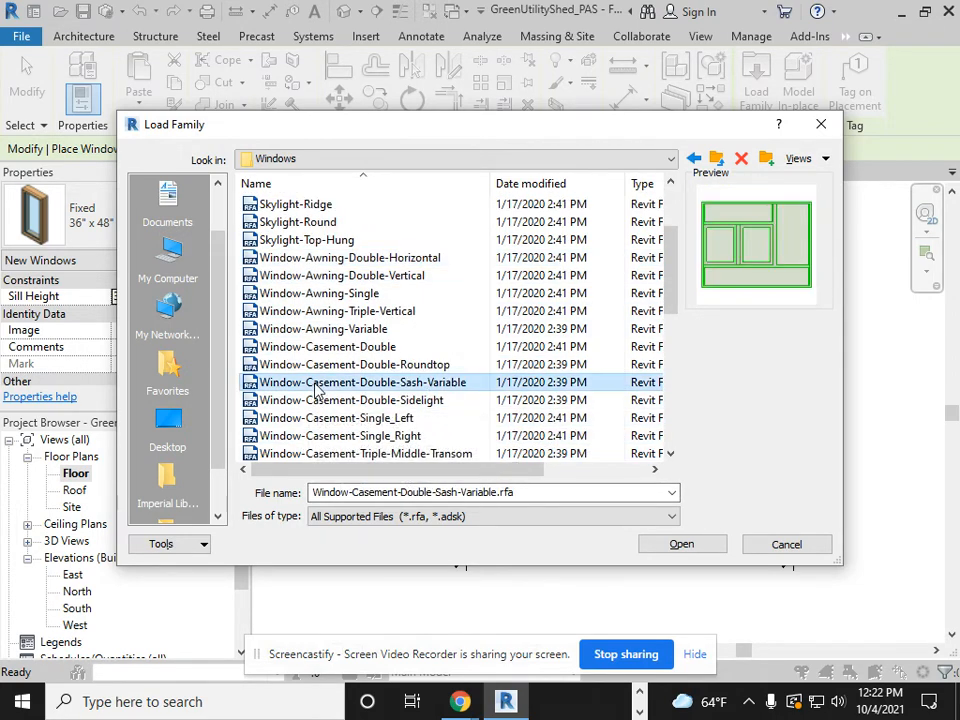
{"action": "left_click", "coordinate": [324, 369]}
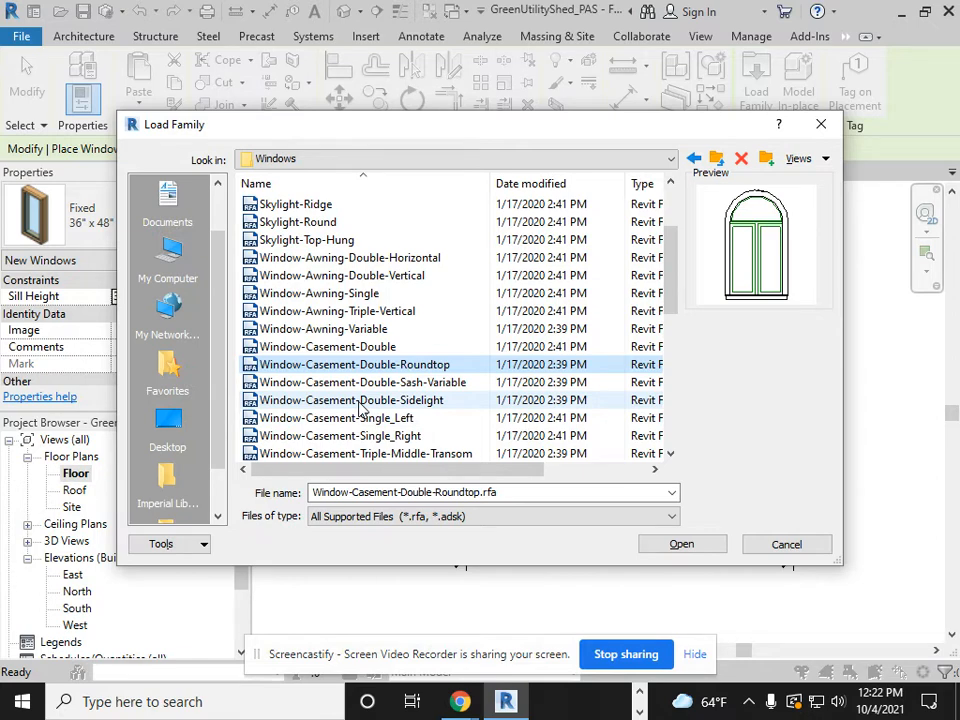
{"action": "left_click", "coordinate": [326, 276]}
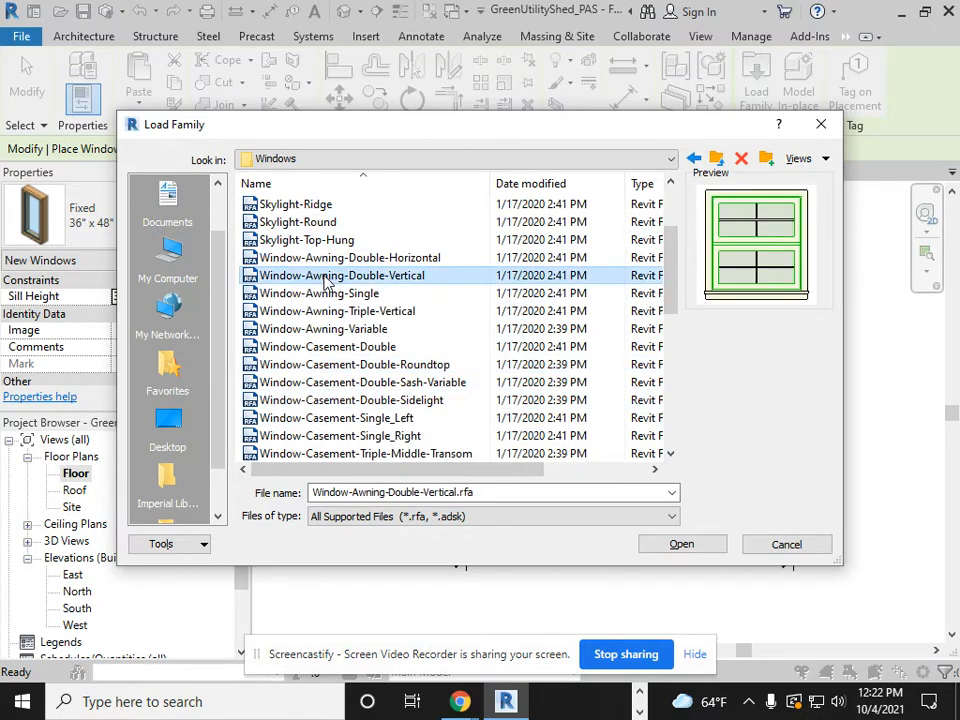
{"action": "left_click", "coordinate": [344, 259]}
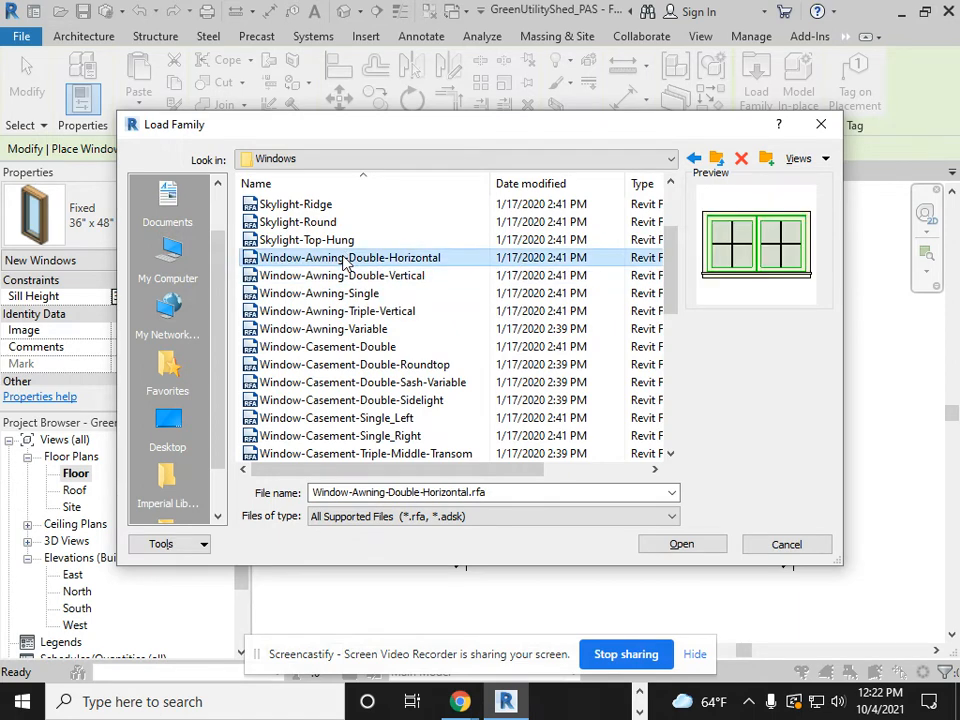
Step: Preview the Double-Hung, Single-Hung, Single-Hung-Double, Sliding-Double and Square Opening window families
{"action": "scroll", "coordinate": [439, 326], "scroll_direction": "down", "scroll_amount": 1}
{"action": "scroll", "coordinate": [435, 330], "scroll_direction": "down", "scroll_amount": 1}
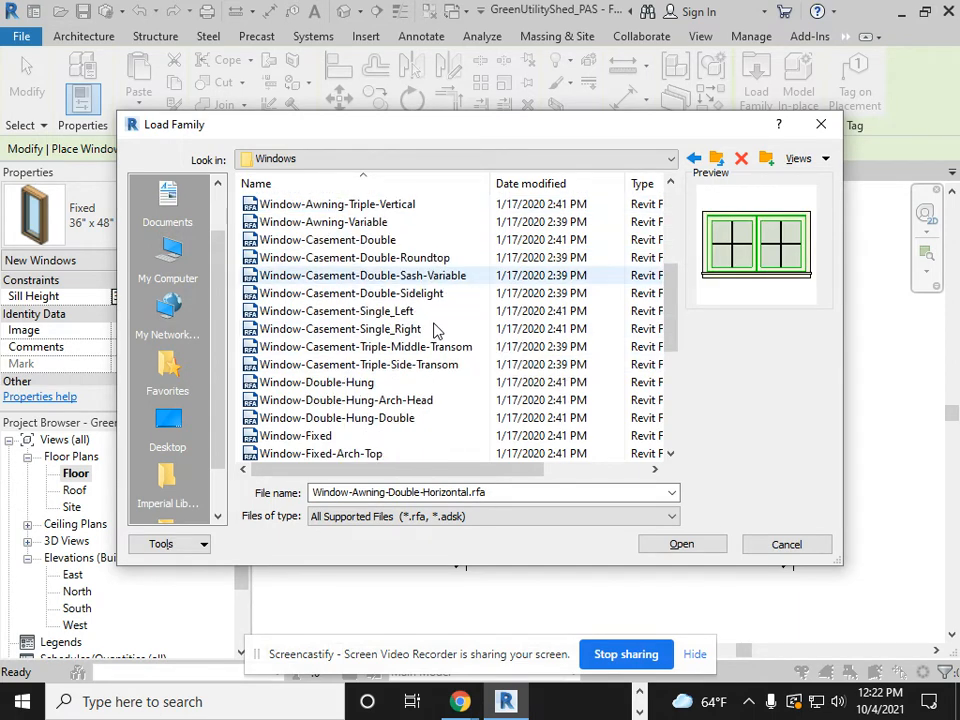
{"action": "left_click", "coordinate": [345, 384]}
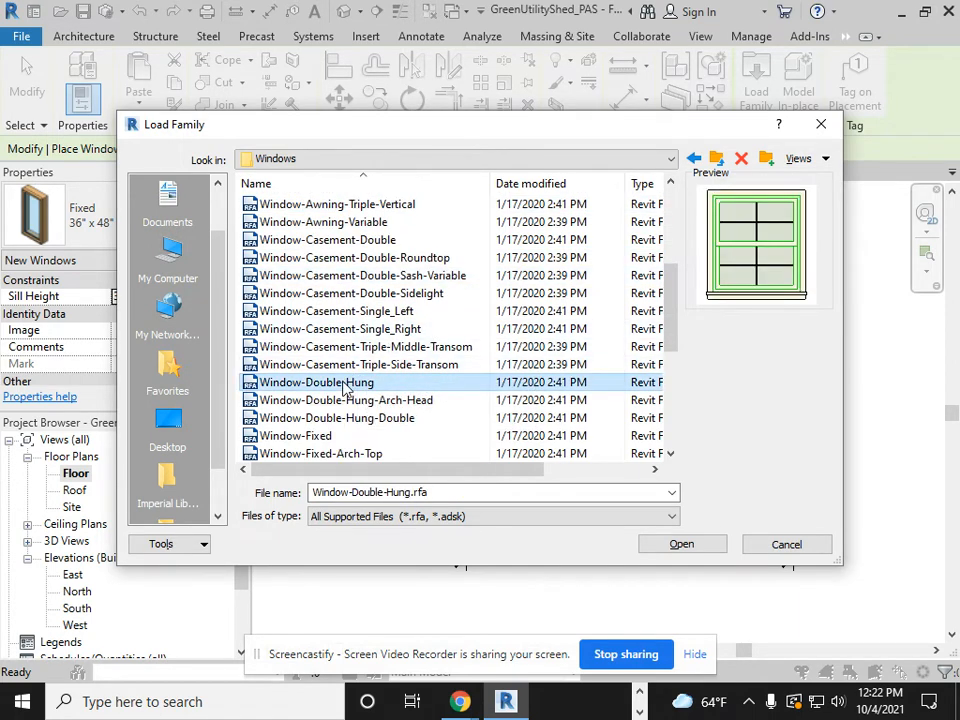
{"action": "scroll", "coordinate": [421, 350], "scroll_direction": "down", "scroll_amount": 2}
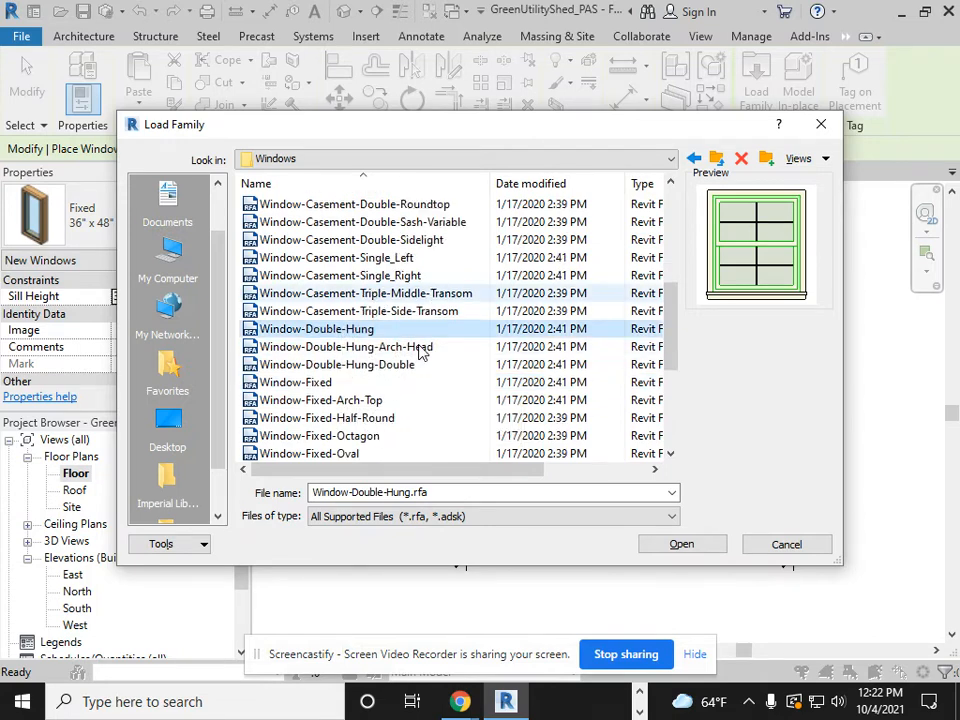
{"action": "scroll", "coordinate": [421, 352], "scroll_direction": "down", "scroll_amount": 3}
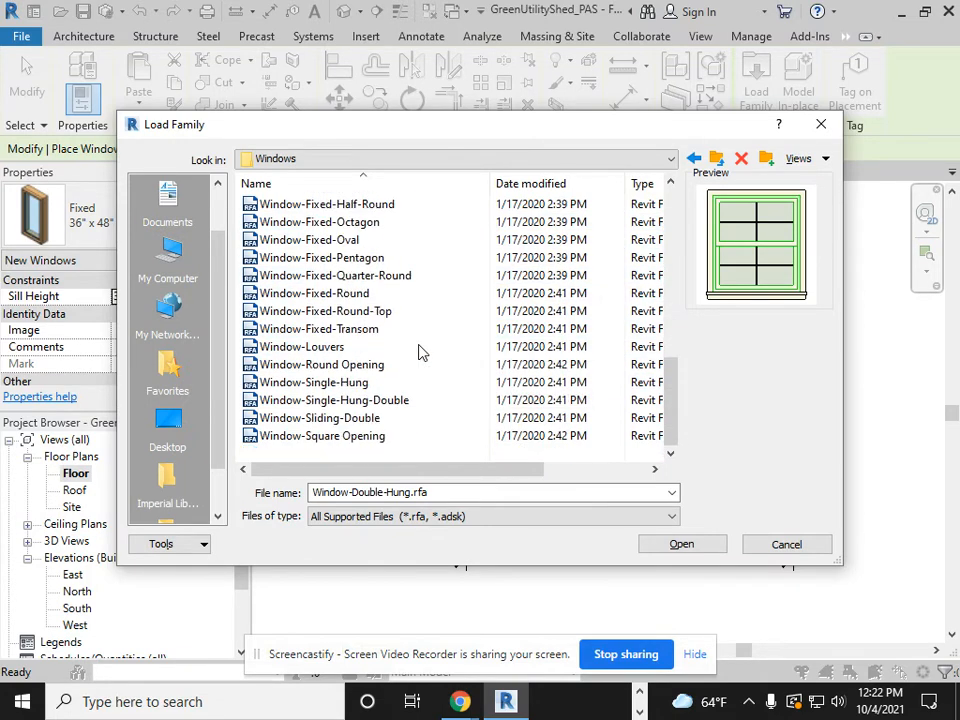
{"action": "left_click", "coordinate": [335, 388]}
{"action": "left_click", "coordinate": [341, 401]}
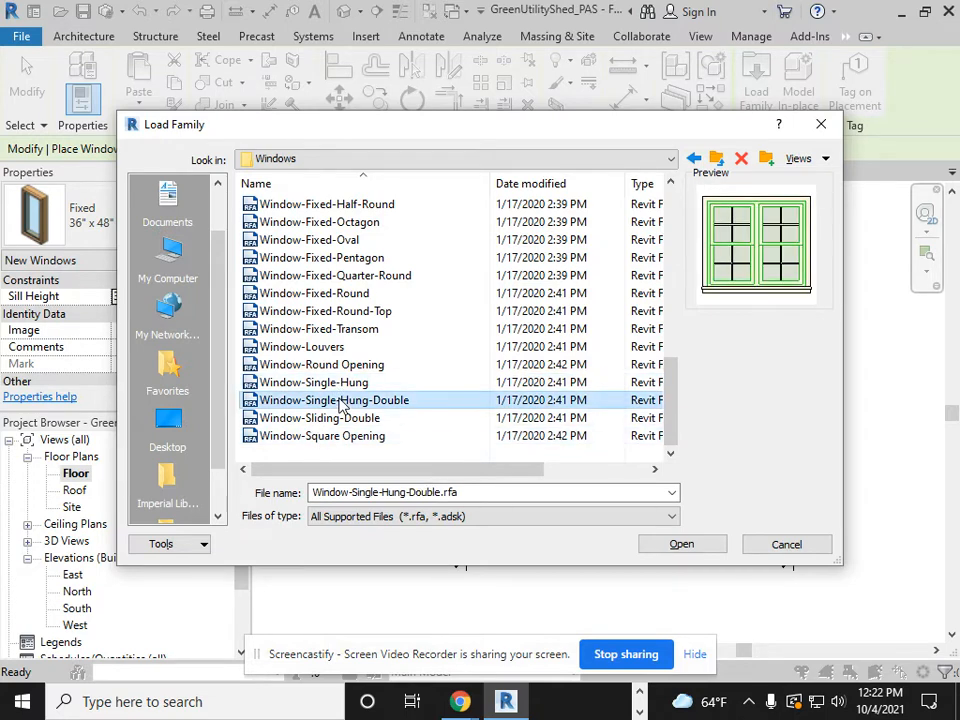
{"action": "left_click", "coordinate": [347, 421]}
{"action": "left_click", "coordinate": [360, 440]}
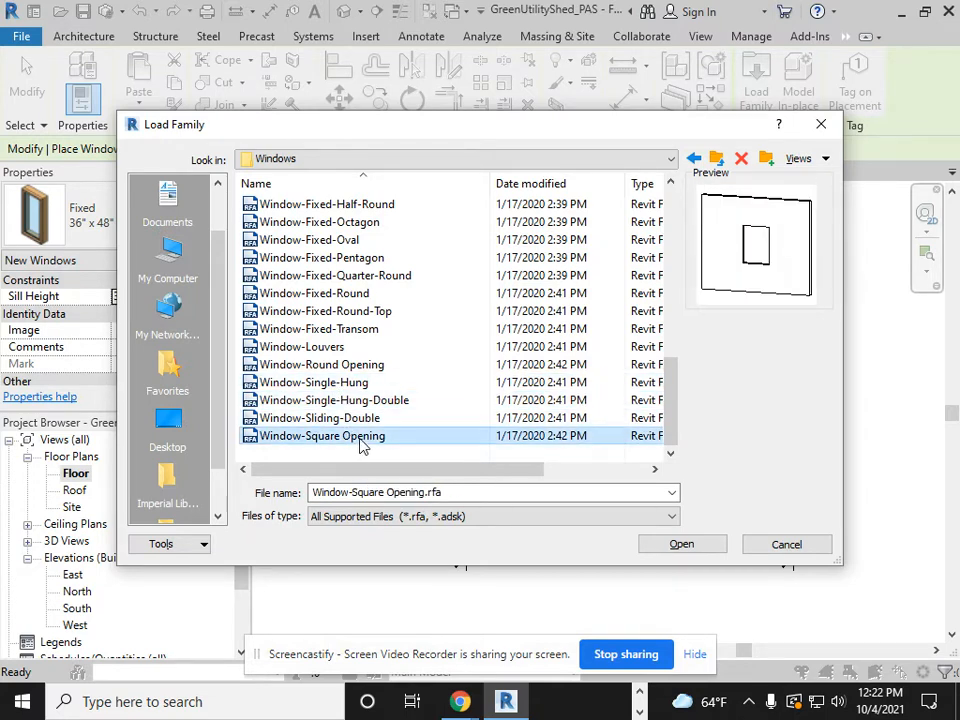
Step: Preview the fixed window families: Transom, Round-Top, Round, Quarter-Round, Pentagon, Oval, Octagon and Half-Round
{"action": "left_click", "coordinate": [347, 330]}
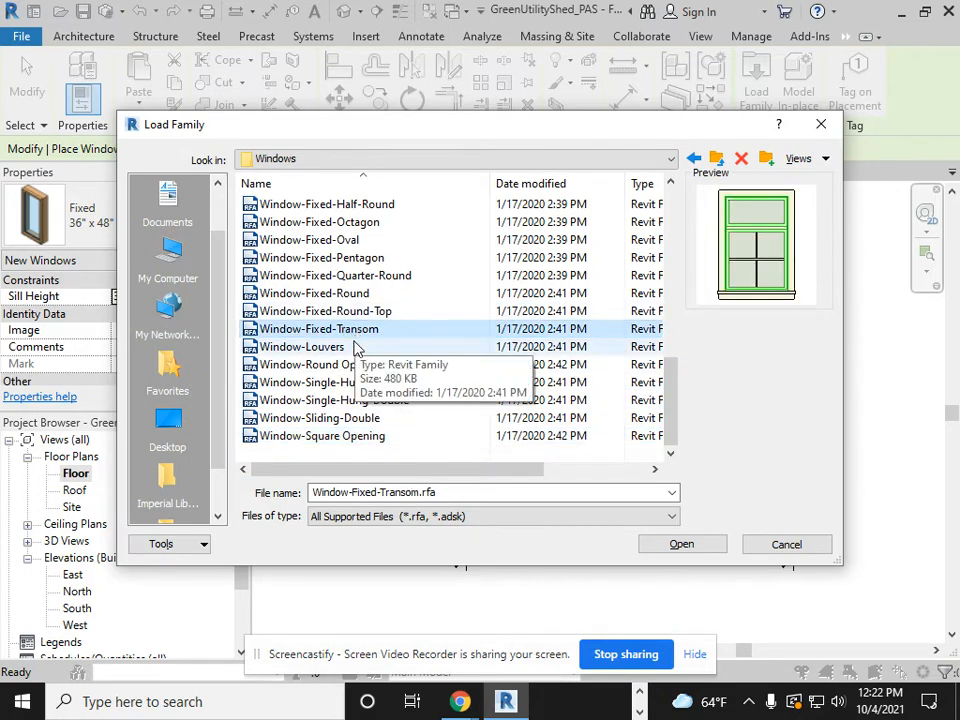
{"action": "left_click", "coordinate": [352, 311]}
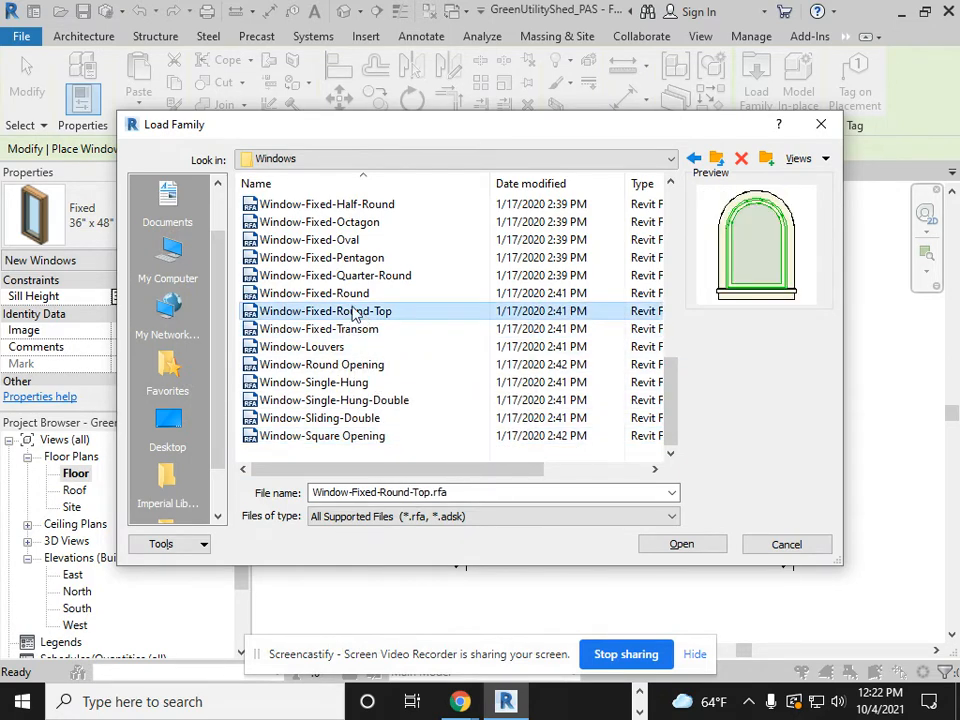
{"action": "left_click", "coordinate": [350, 295]}
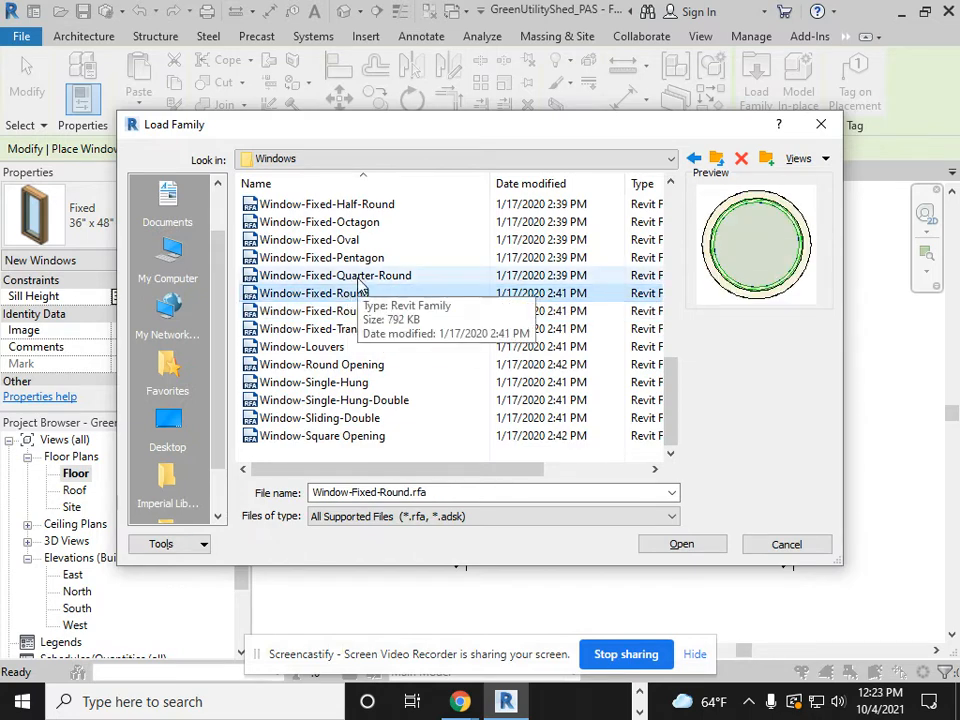
{"action": "left_click", "coordinate": [358, 277]}
{"action": "left_click", "coordinate": [324, 258]}
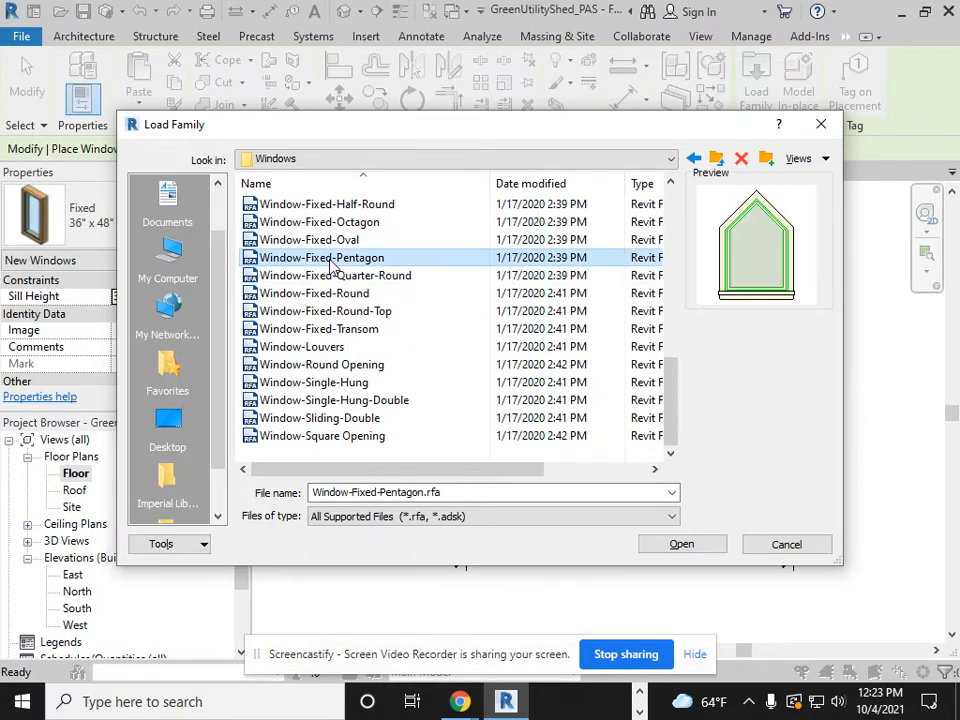
{"action": "left_click", "coordinate": [334, 239]}
{"action": "left_click", "coordinate": [336, 220]}
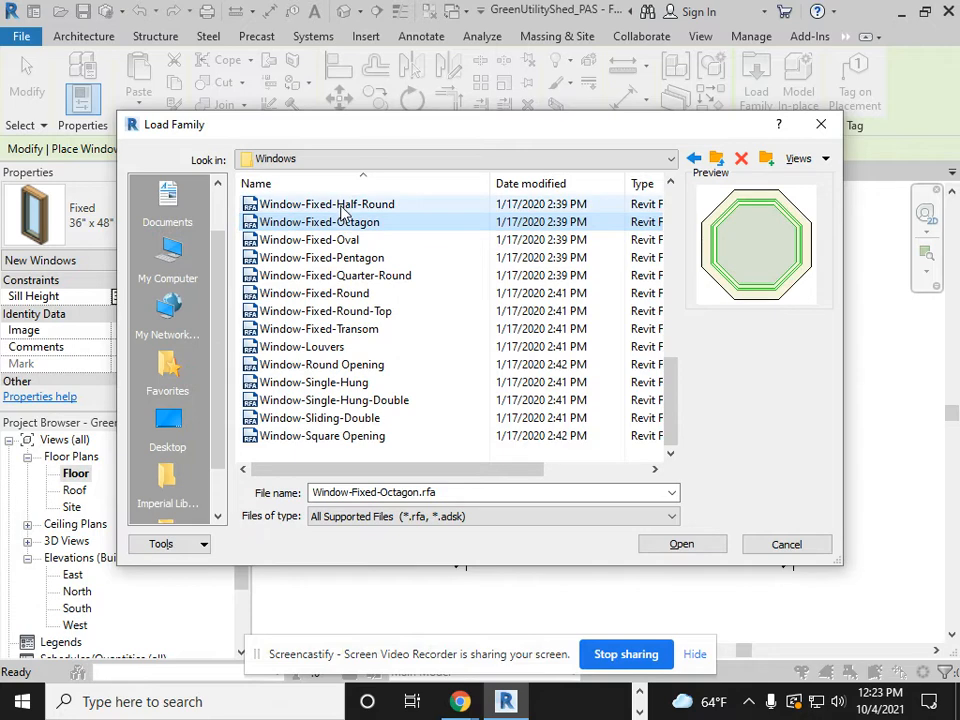
{"action": "left_click", "coordinate": [343, 204]}
Step: Load the Window-Double-Hung family with its 18" x 32" type, overwriting the existing version in the project
{"action": "scroll", "coordinate": [416, 258], "scroll_direction": "up", "scroll_amount": 2}
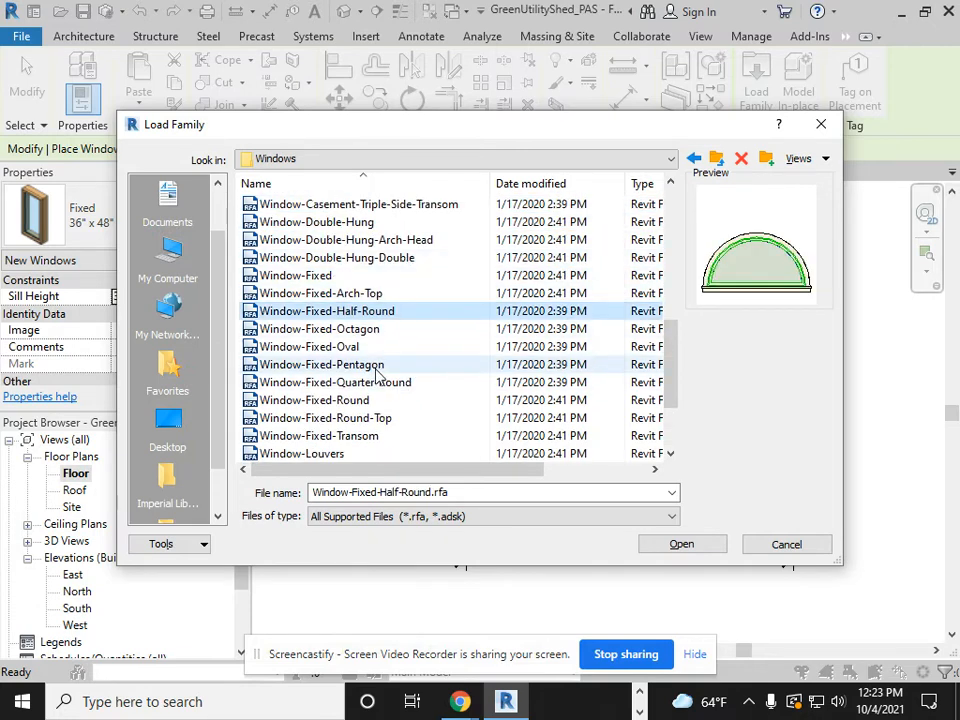
{"action": "scroll", "coordinate": [402, 305], "scroll_direction": "up", "scroll_amount": 1}
{"action": "left_click", "coordinate": [366, 313]}
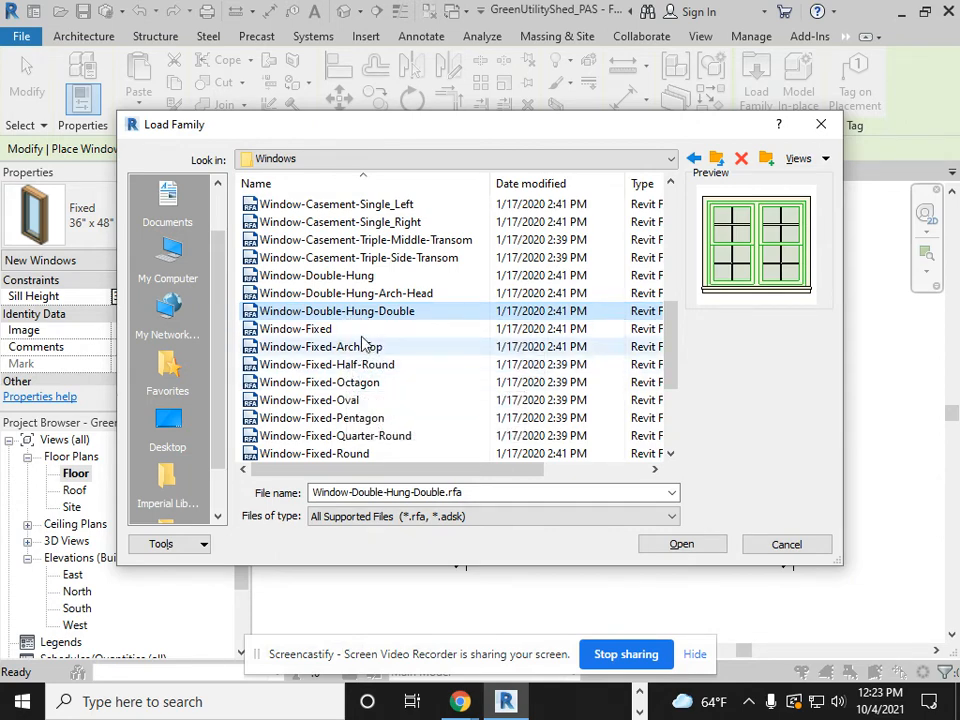
{"action": "left_click", "coordinate": [353, 279]}
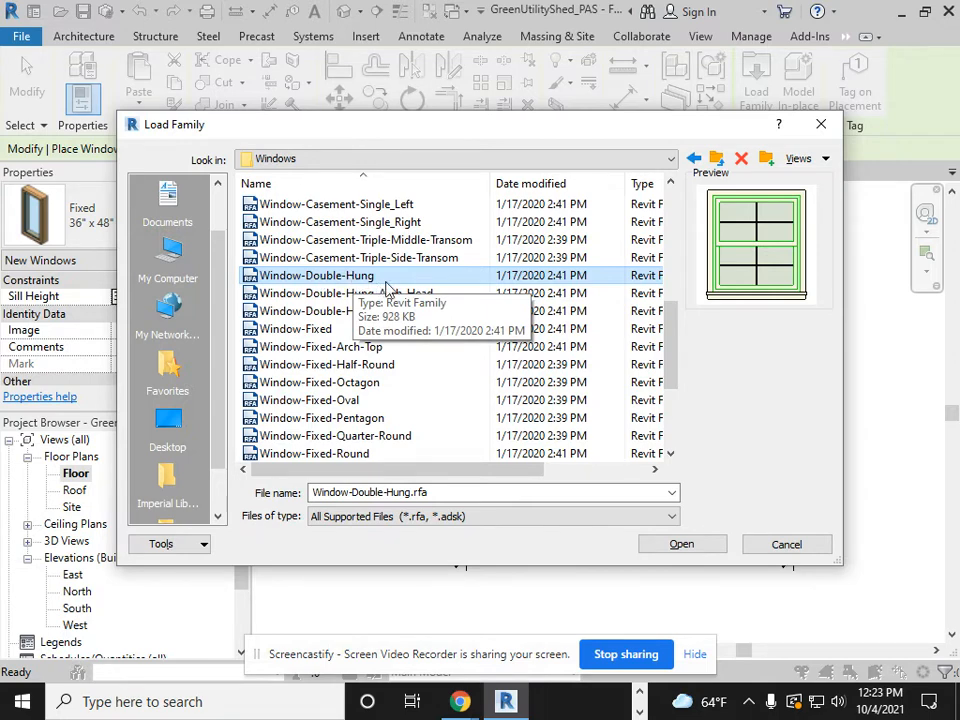
{"action": "left_click", "coordinate": [694, 546]}
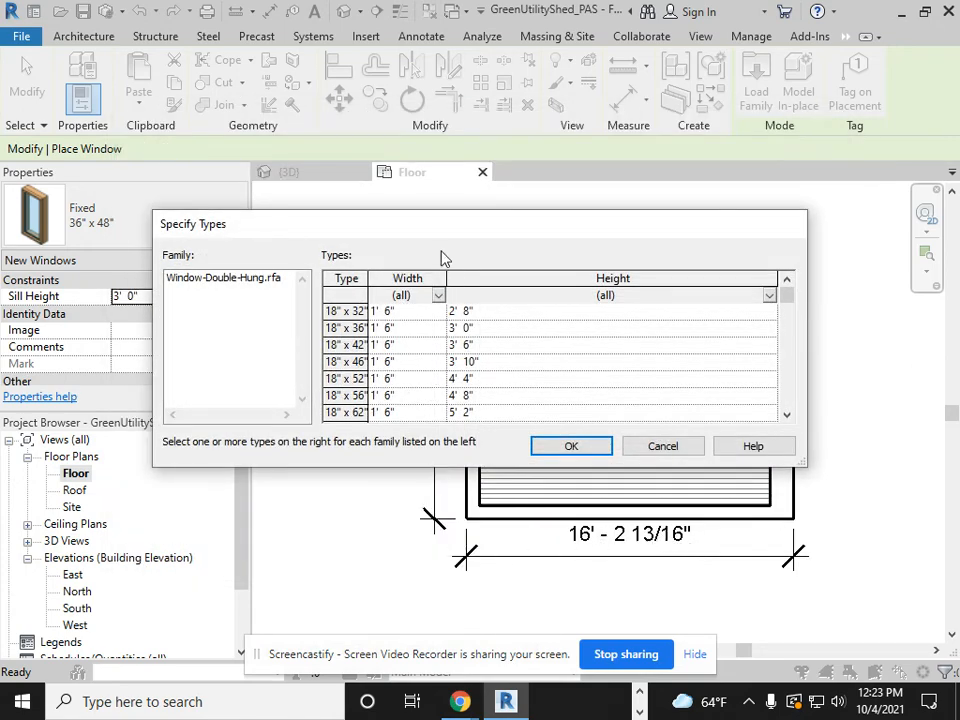
{"action": "left_click_drag", "start_coordinate": [437, 232], "coordinate": [366, 120]}
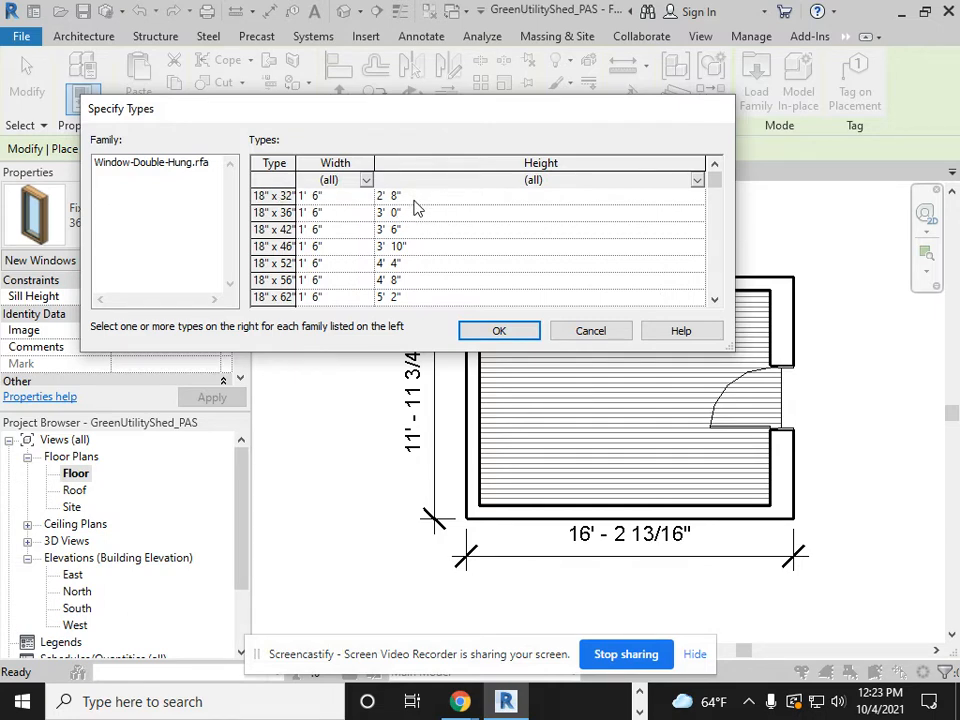
{"action": "left_click", "coordinate": [270, 196]}
{"action": "left_click", "coordinate": [497, 331]}
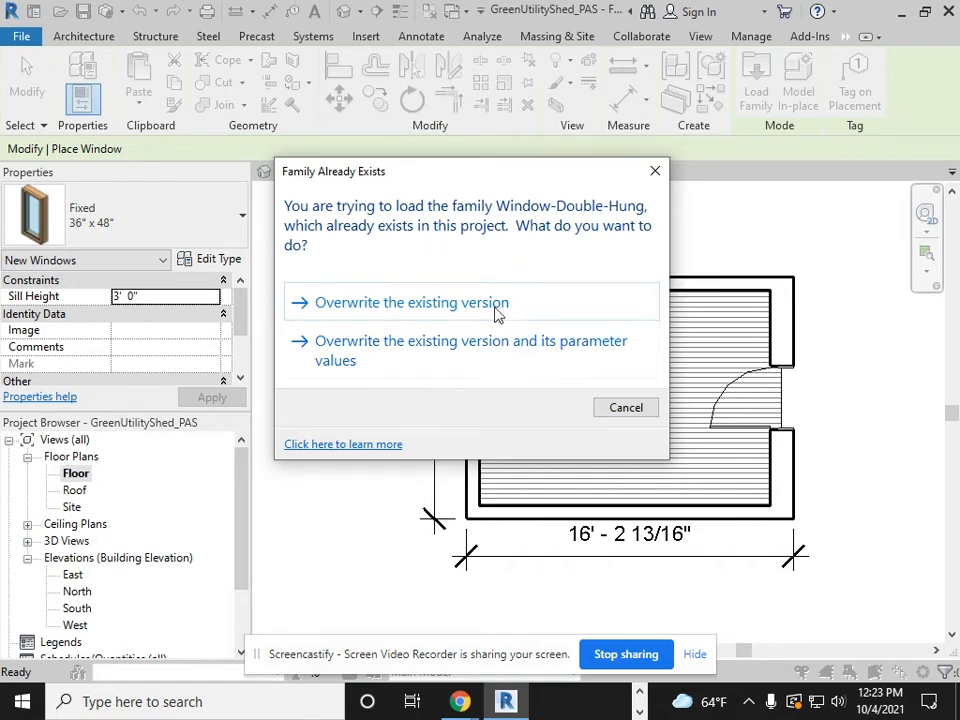
{"action": "left_click", "coordinate": [399, 304]}
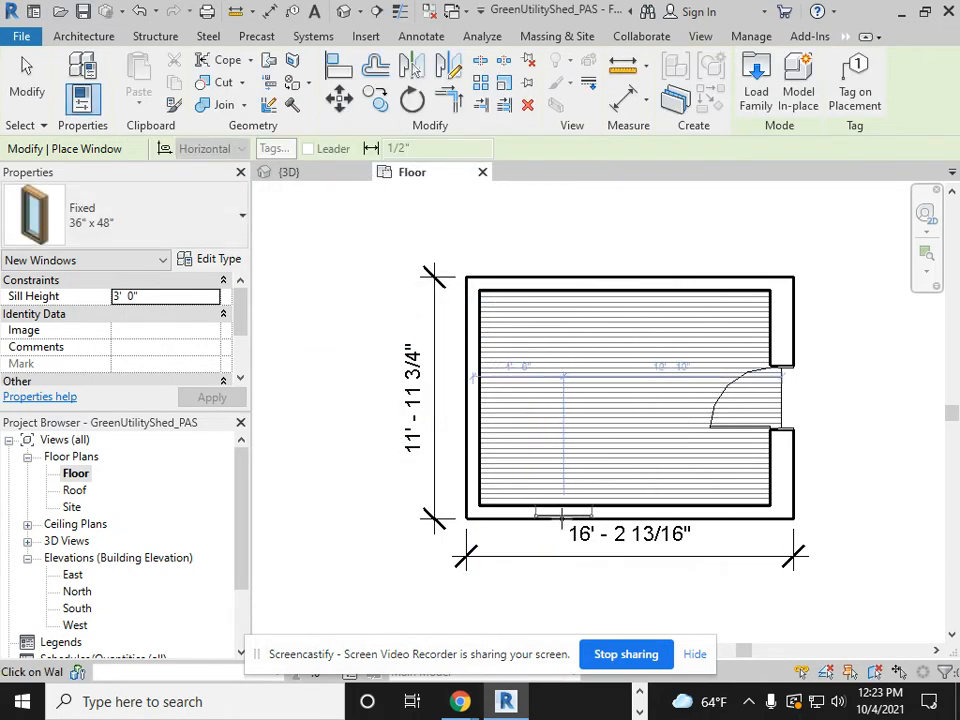
Step: Place two Fixed 36" x 48" windows in the south wall, about 4'-11" from the west wall and about 6'-4" apart
{"action": "scroll", "coordinate": [565, 515], "scroll_direction": "up", "scroll_amount": 6}
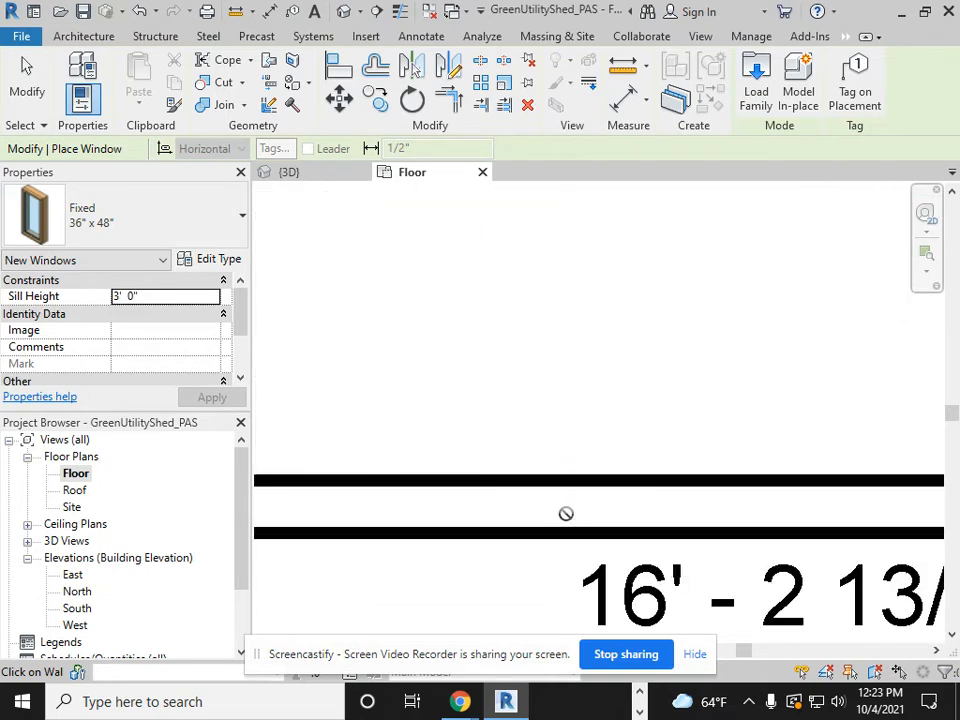
{"action": "scroll", "coordinate": [559, 503], "scroll_direction": "down", "scroll_amount": 2}
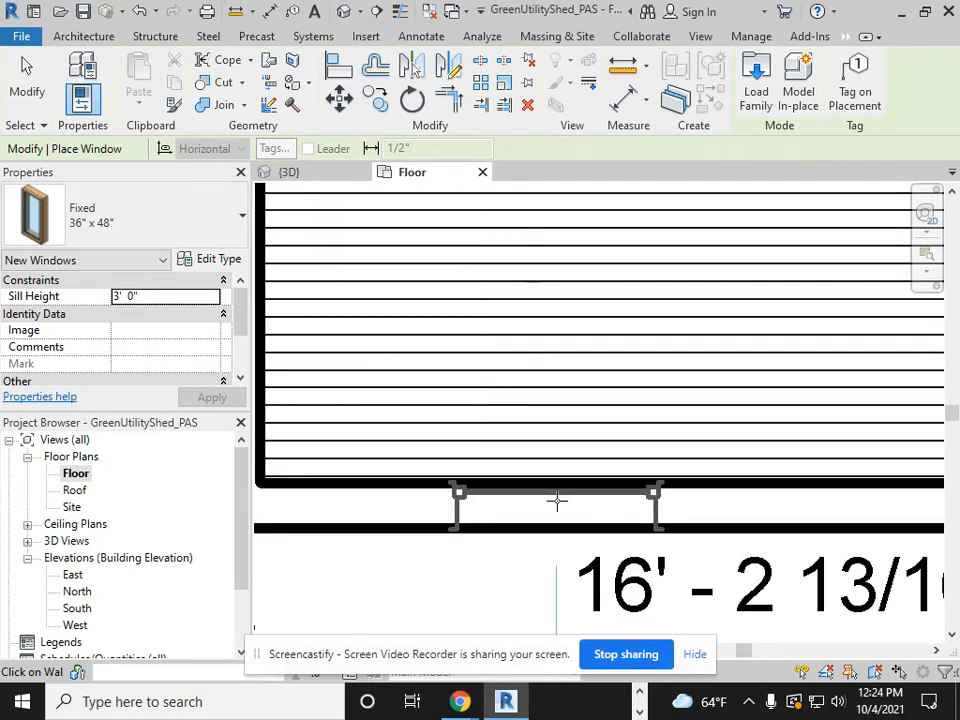
{"action": "scroll", "coordinate": [553, 493], "scroll_direction": "down", "scroll_amount": 1}
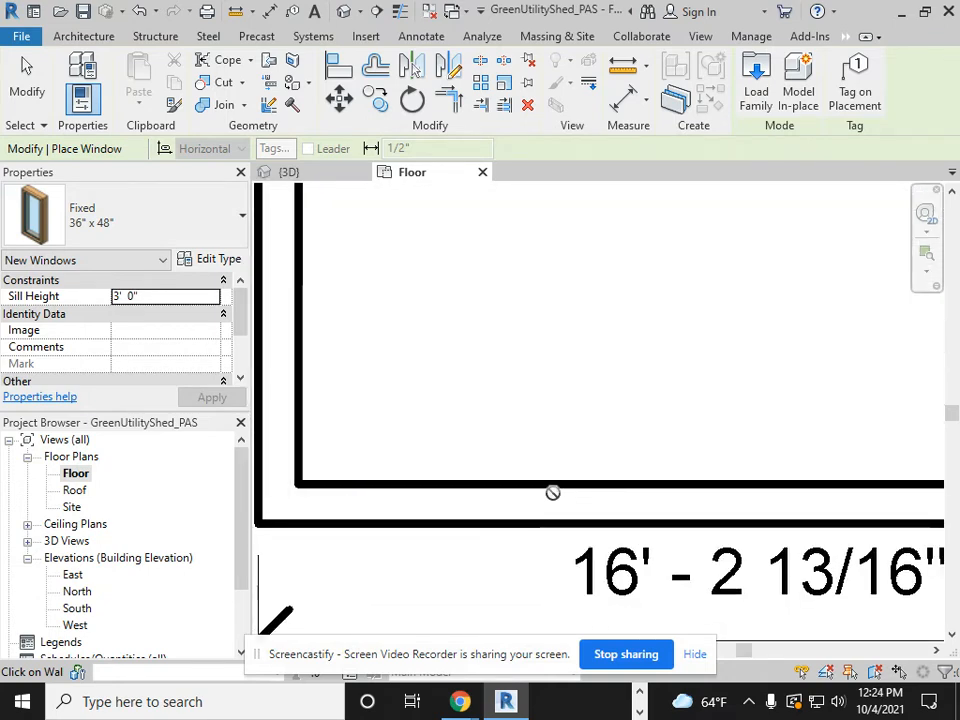
{"action": "scroll", "coordinate": [553, 493], "scroll_direction": "down", "scroll_amount": 3}
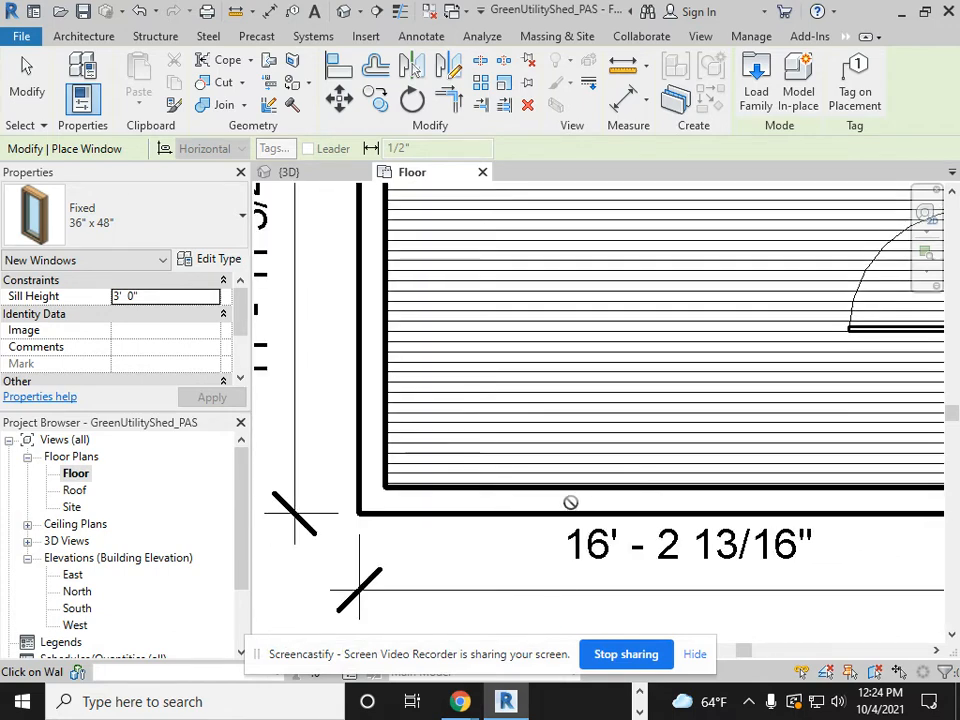
{"action": "left_click", "coordinate": [568, 503]}
{"action": "scroll", "coordinate": [820, 516], "scroll_direction": "up", "scroll_amount": 1}
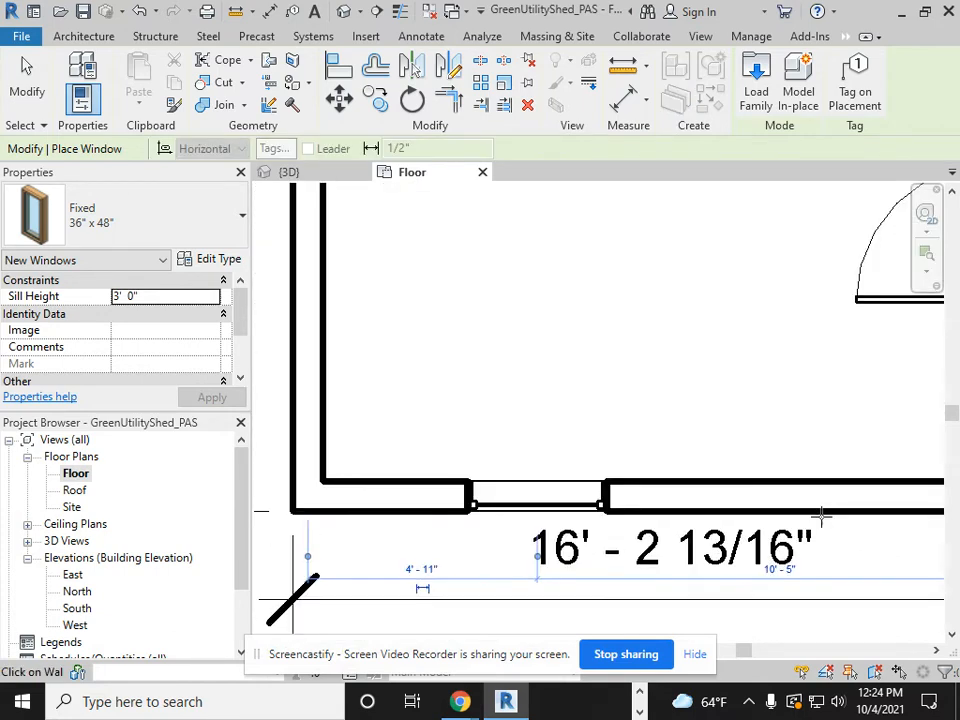
{"action": "scroll", "coordinate": [820, 516], "scroll_direction": "down", "scroll_amount": 1}
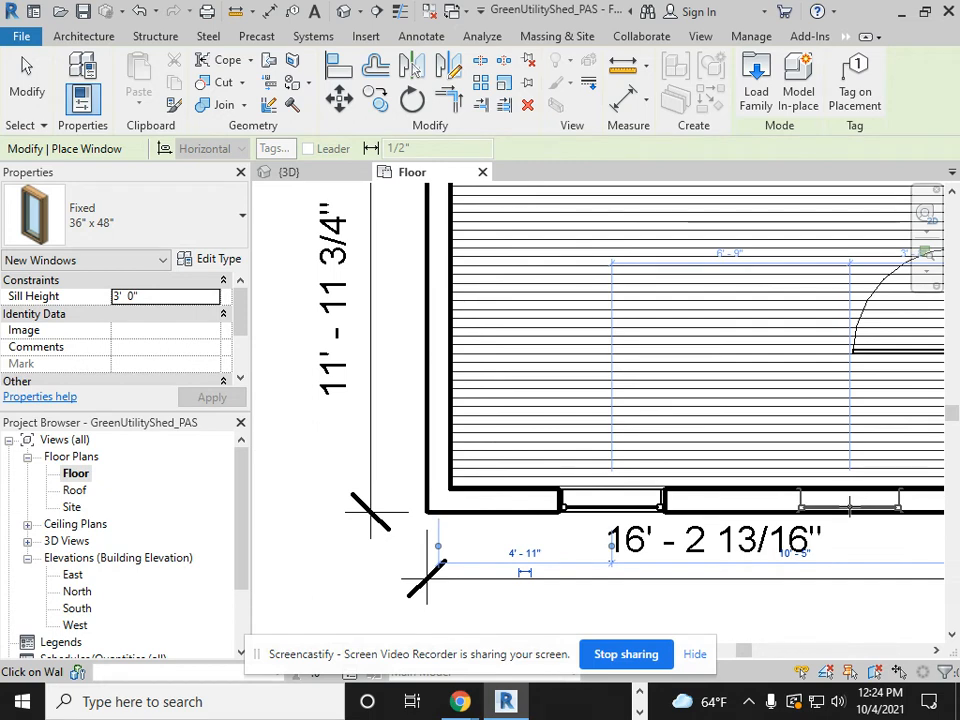
{"action": "left_click", "coordinate": [836, 502]}
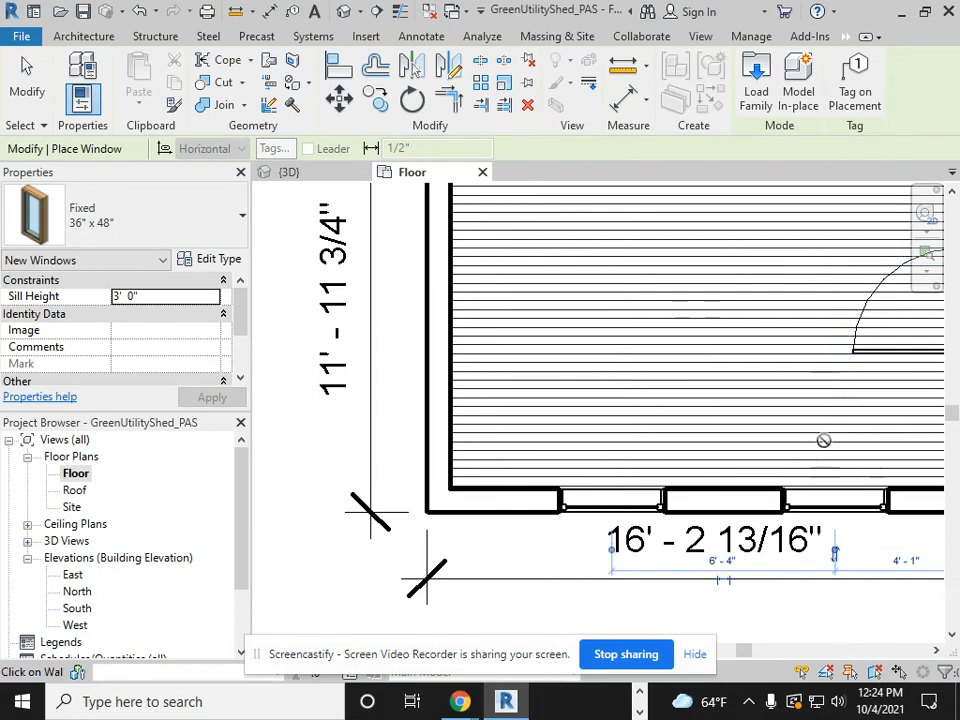
Step: Place two Fixed 36" x 48" windows in the north wall, about 4'-5" from the east wall and about 7'-2" apart
{"action": "scroll", "coordinate": [831, 255], "scroll_direction": "down", "scroll_amount": 1}
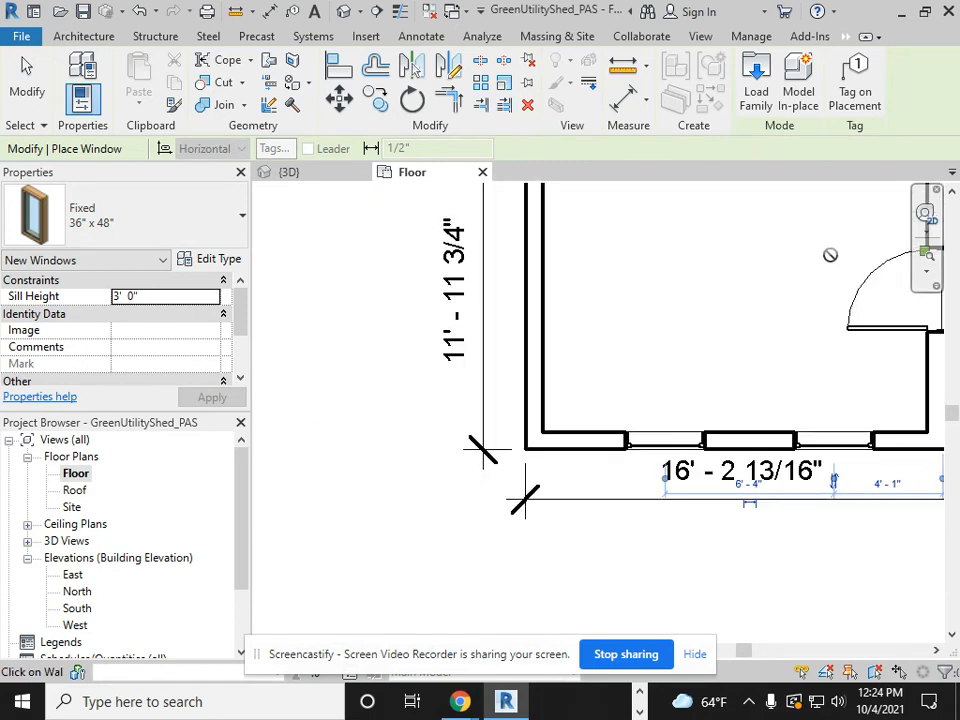
{"action": "middle_click_drag", "start_coordinate": [839, 268], "coordinate": [762, 364]}
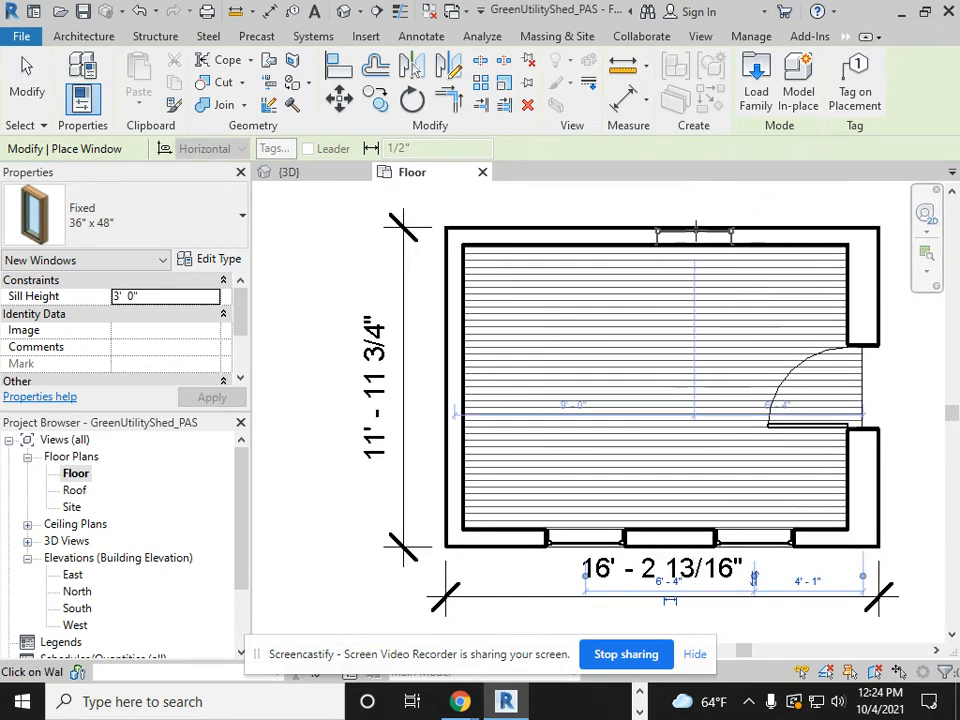
{"action": "left_click", "coordinate": [746, 229]}
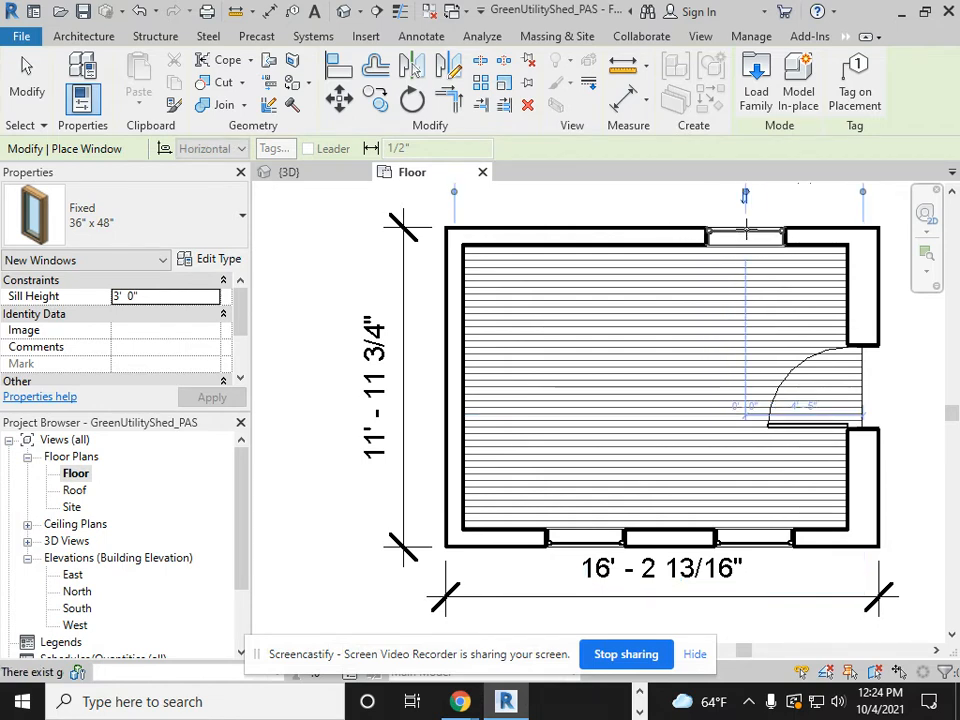
{"action": "left_click", "coordinate": [555, 228]}
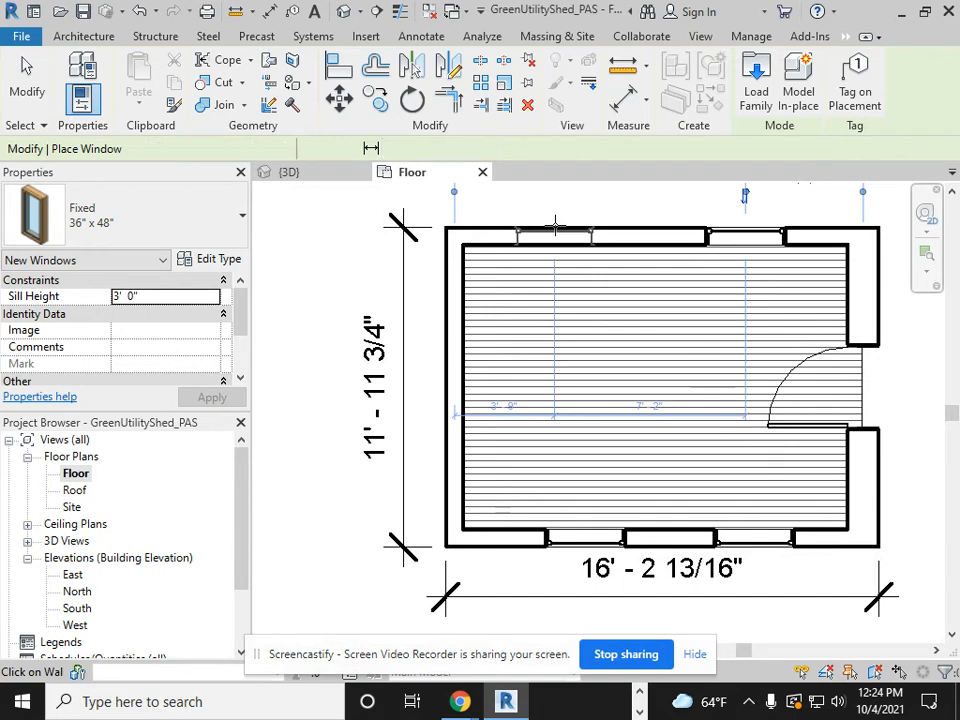
{"action": "key", "text": "Escape"}
{"action": "key", "text": "Escape"}
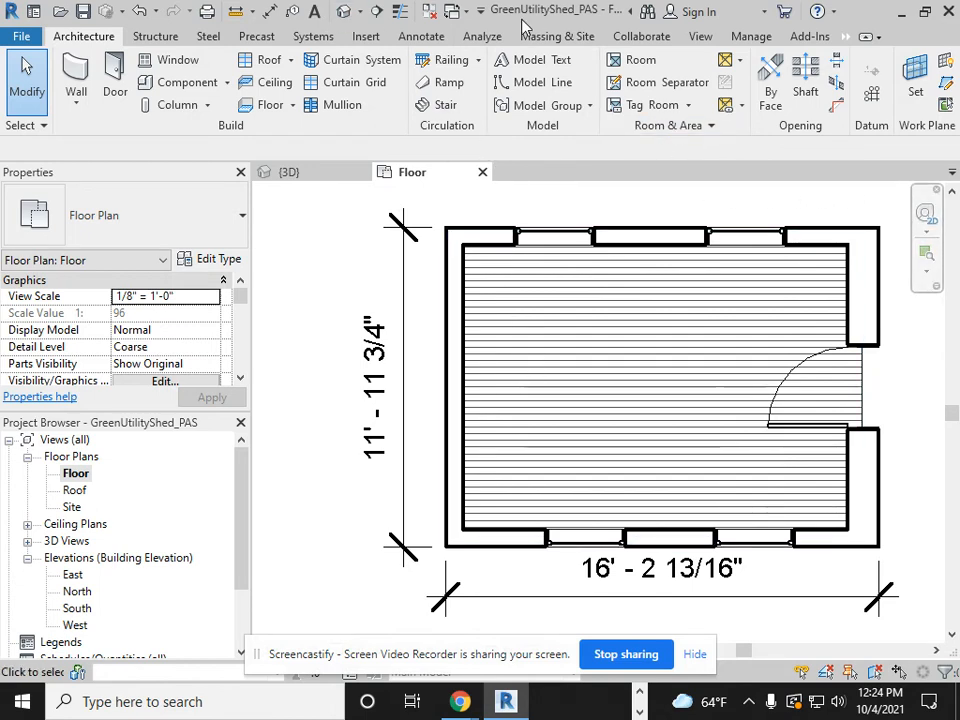
Step: Align the centerlines of both south wall windows with the corresponding north wall windows
{"action": "left_click", "coordinate": [752, 38]}
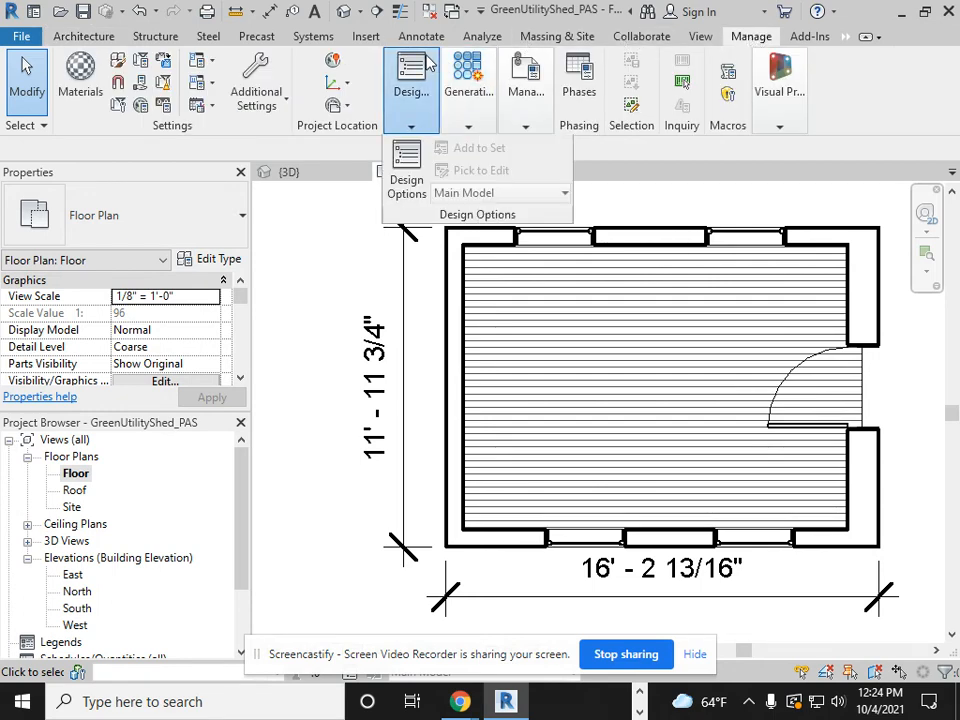
{"action": "left_click", "coordinate": [561, 248]}
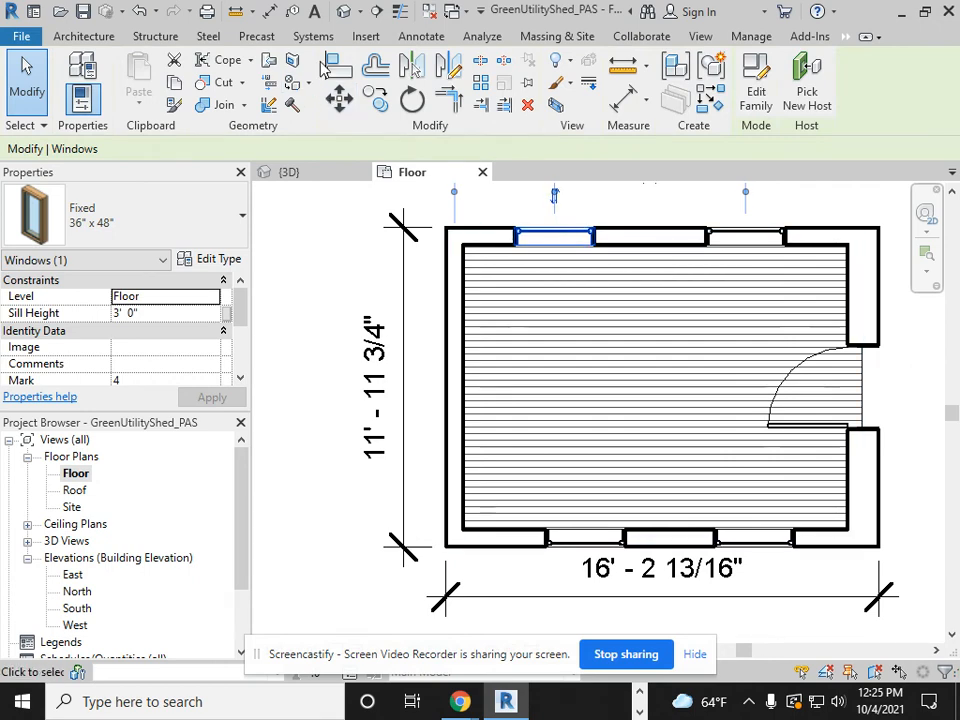
{"action": "left_click", "coordinate": [337, 66]}
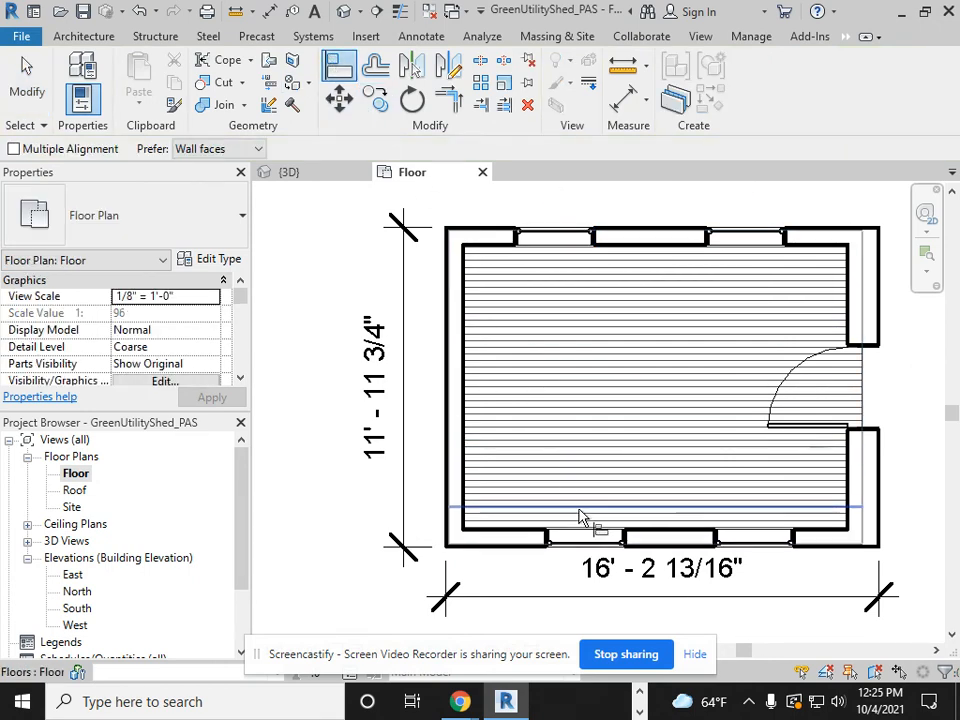
{"action": "left_click", "coordinate": [557, 248]}
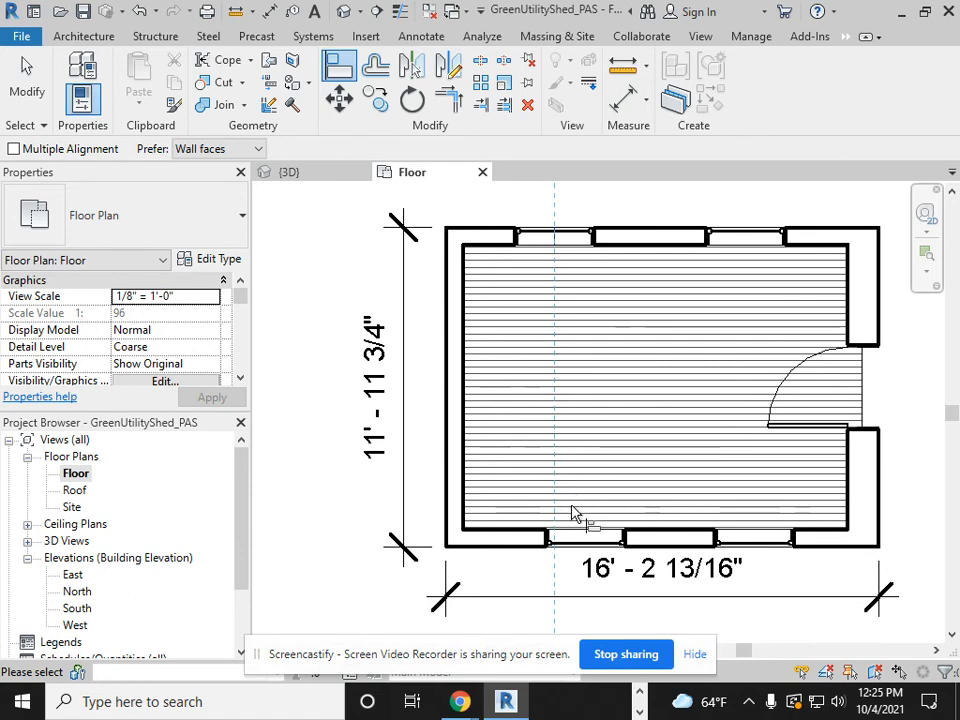
{"action": "left_click", "coordinate": [587, 538]}
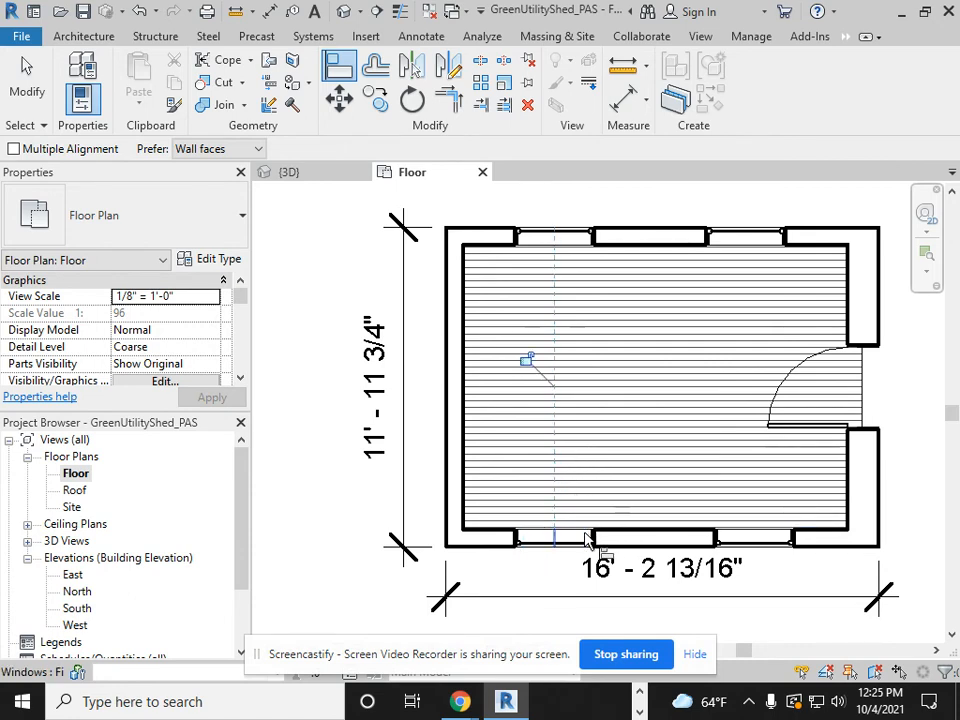
{"action": "left_click", "coordinate": [748, 246]}
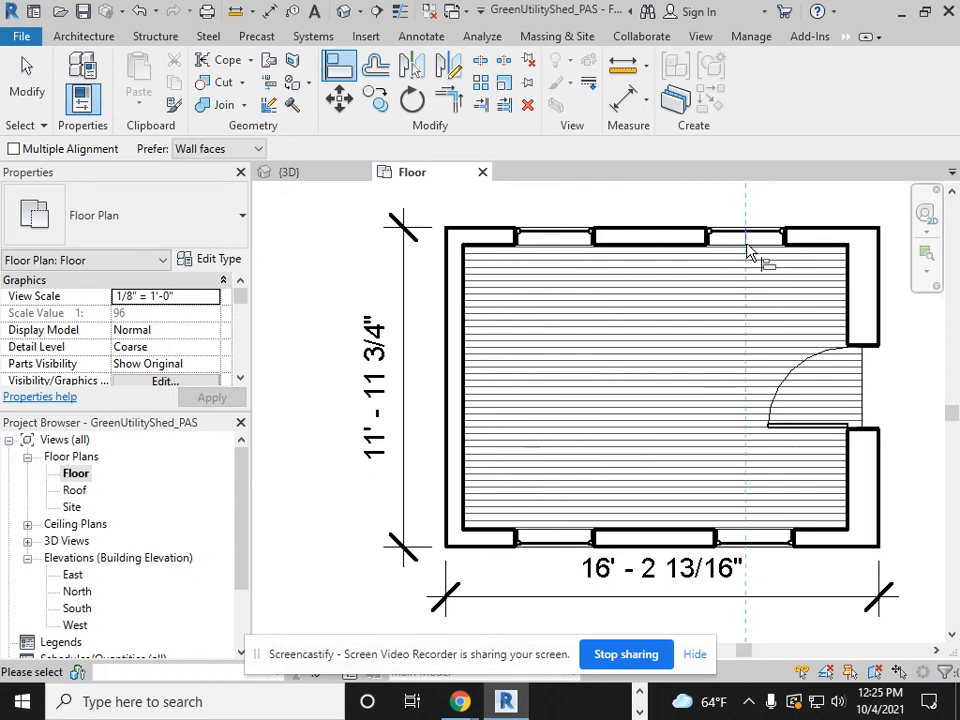
{"action": "left_click", "coordinate": [755, 543]}
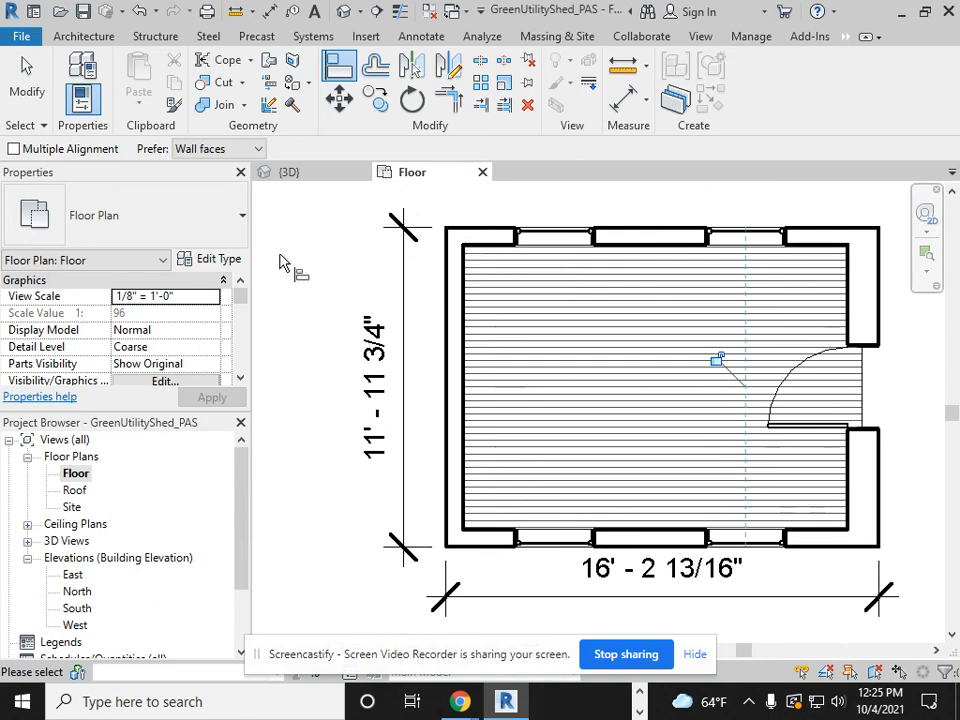
{"action": "key", "text": "Escape"}
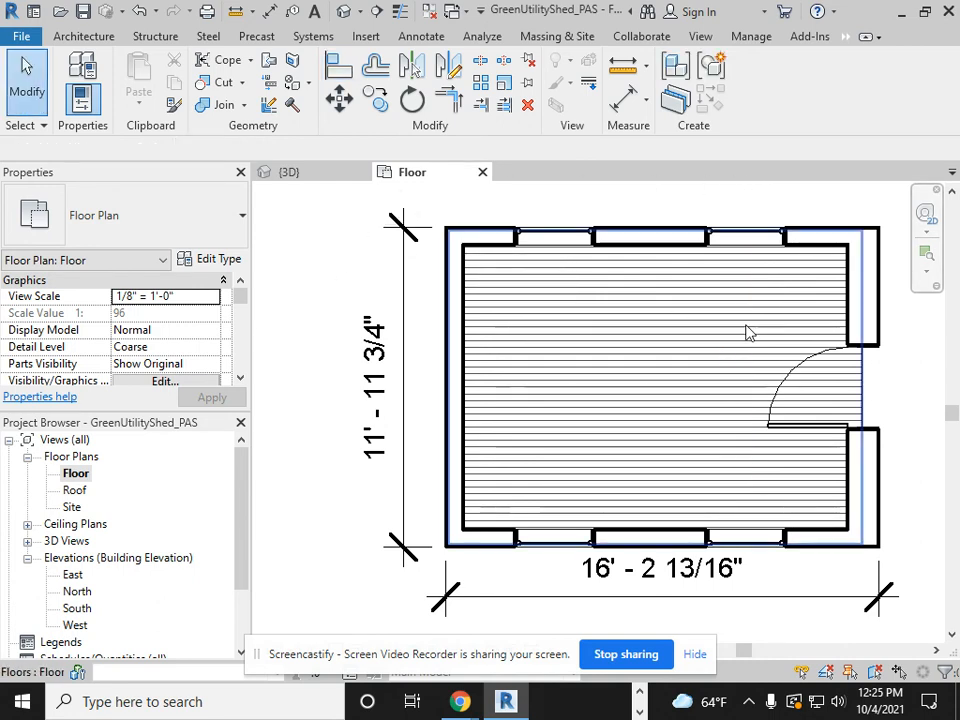
Step: Examine the spacing dimensions of the north wall window nearest the door
{"action": "left_click", "coordinate": [748, 238]}
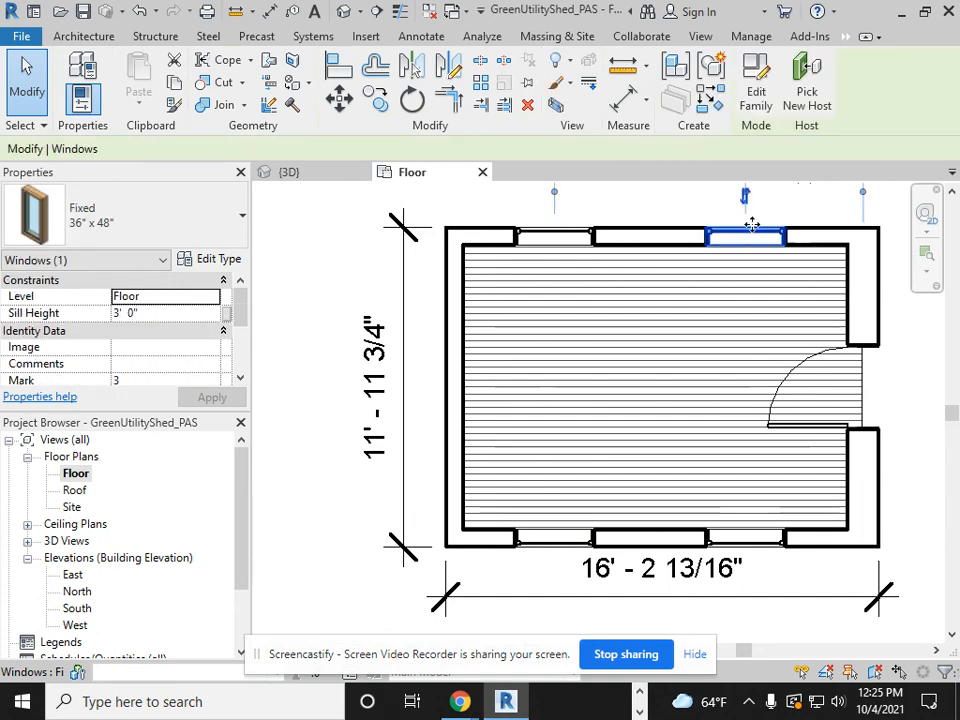
{"action": "scroll", "coordinate": [752, 222], "scroll_direction": "up", "scroll_amount": 2}
{"action": "middle_click_drag", "start_coordinate": [757, 224], "coordinate": [705, 407]}
{"action": "scroll", "coordinate": [705, 403], "scroll_direction": "up", "scroll_amount": 2}
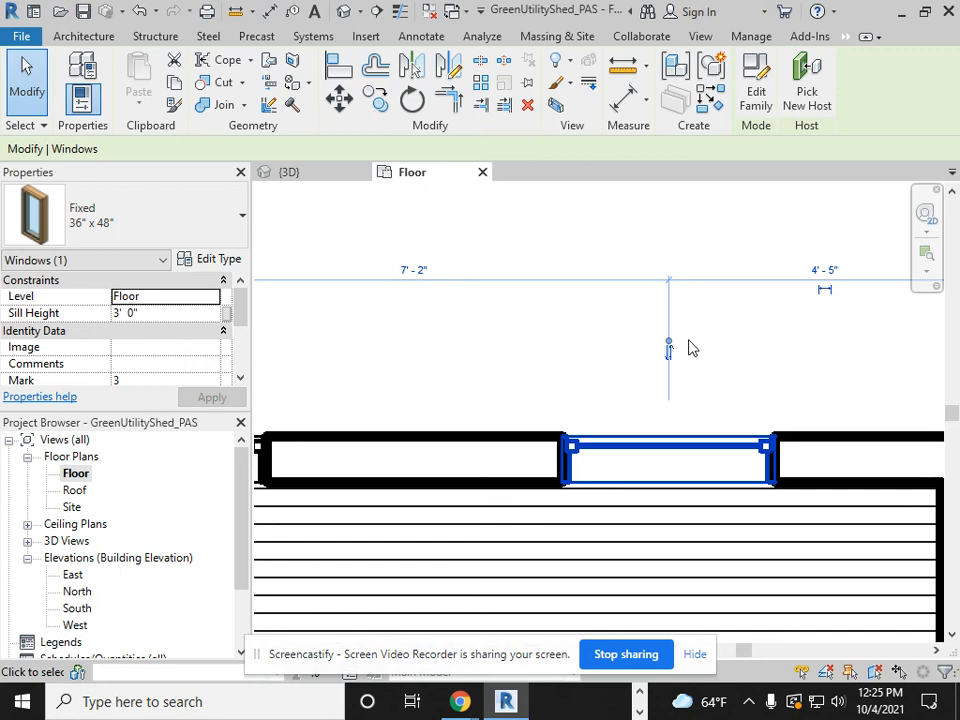
{"action": "scroll", "coordinate": [486, 358], "scroll_direction": "down", "scroll_amount": 3}
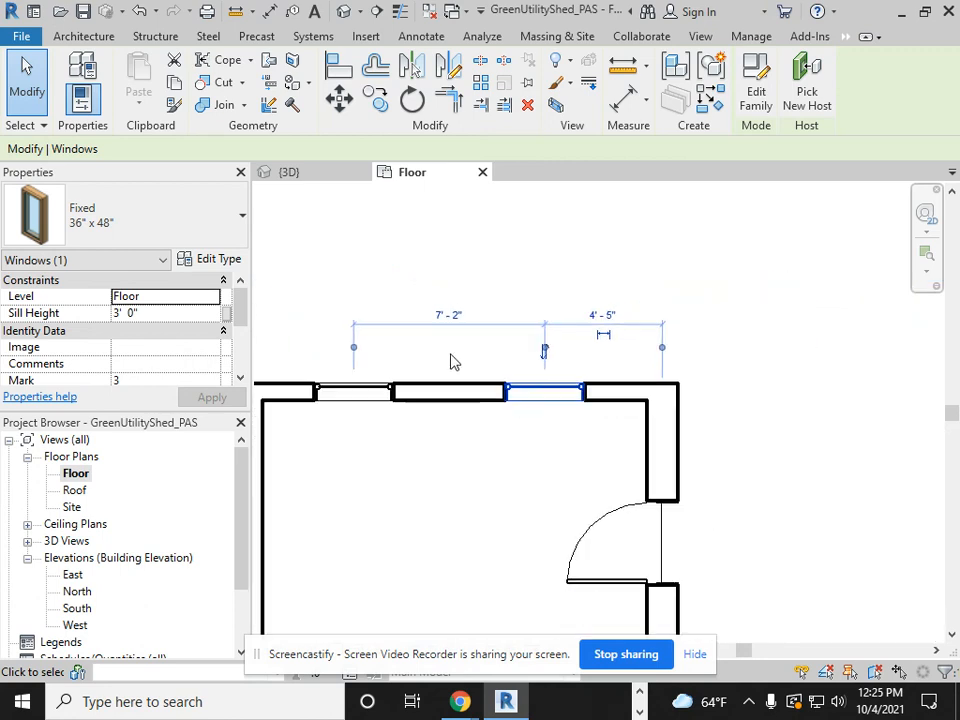
{"action": "scroll", "coordinate": [442, 462], "scroll_direction": "down", "scroll_amount": 2}
{"action": "mouse_move", "coordinate": [456, 484]}
{"action": "middle_mouse_down"}
{"action": "mouse_move", "coordinate": [550, 359]}
{"action": "mouse_move", "coordinate": [540, 408]}
{"action": "middle_mouse_up"}
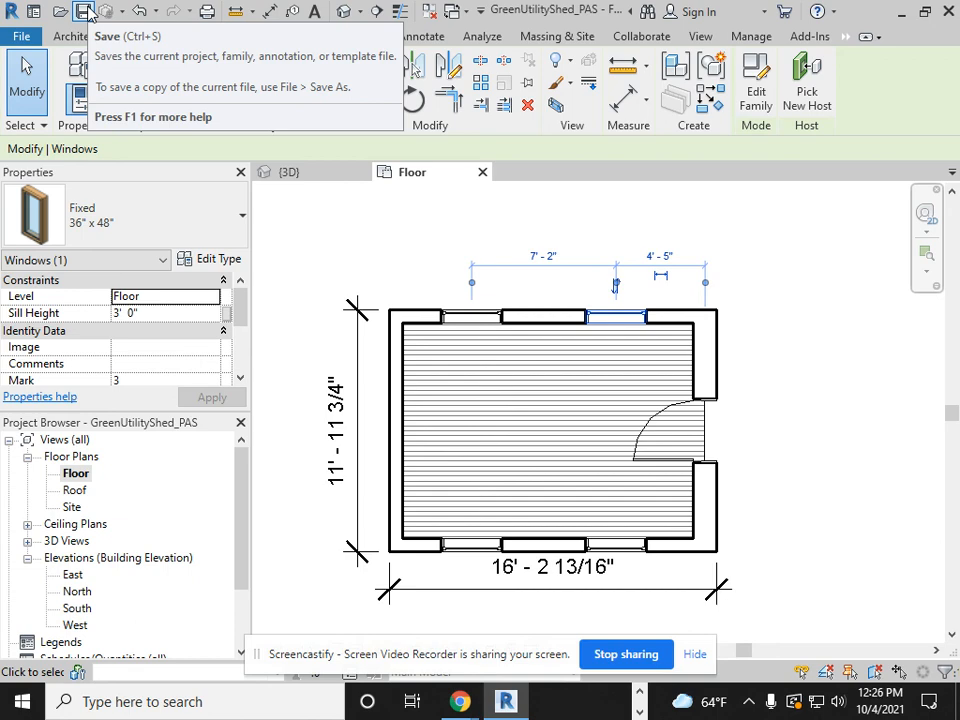
{"action": "left_click", "coordinate": [395, 246]}
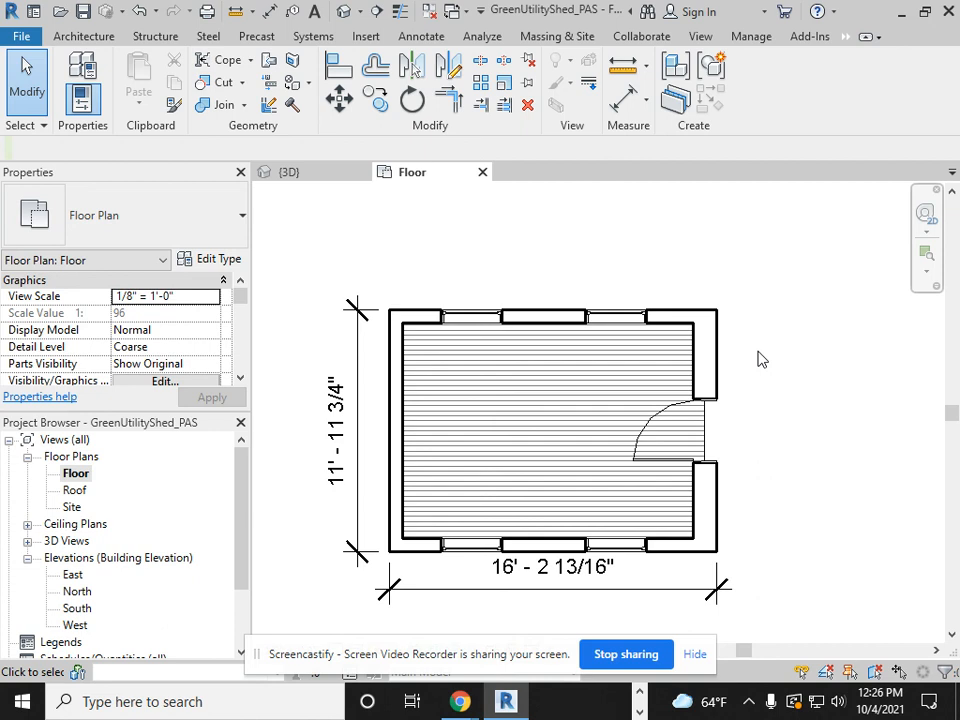
Step: Save the shed project
{"action": "left_click", "coordinate": [83, 11]}
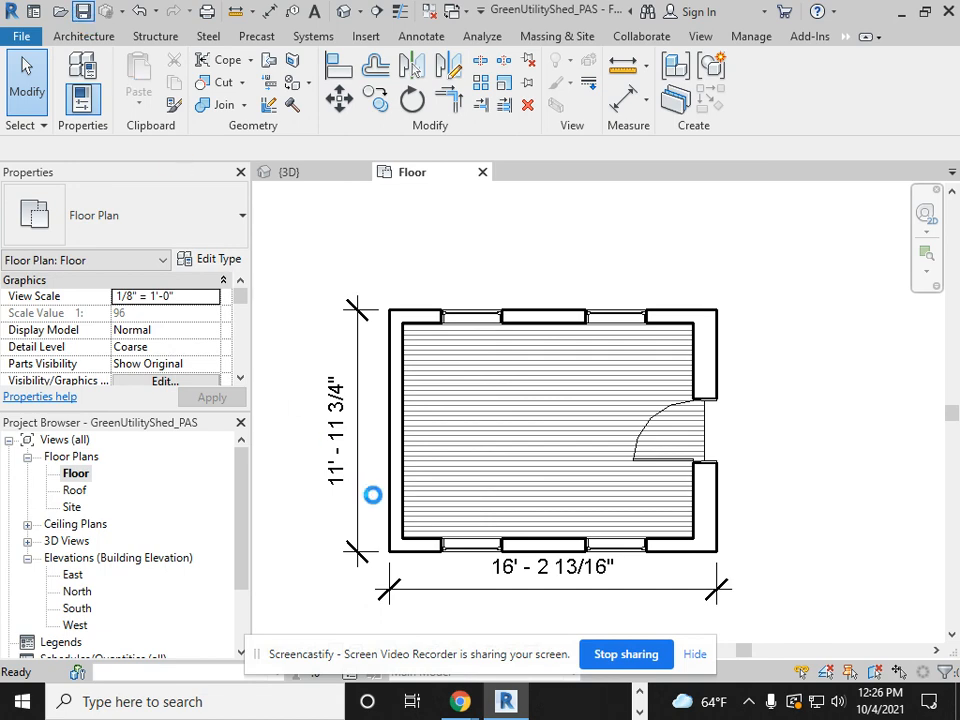
{"action": "mouse_move", "coordinate": [455, 705]}
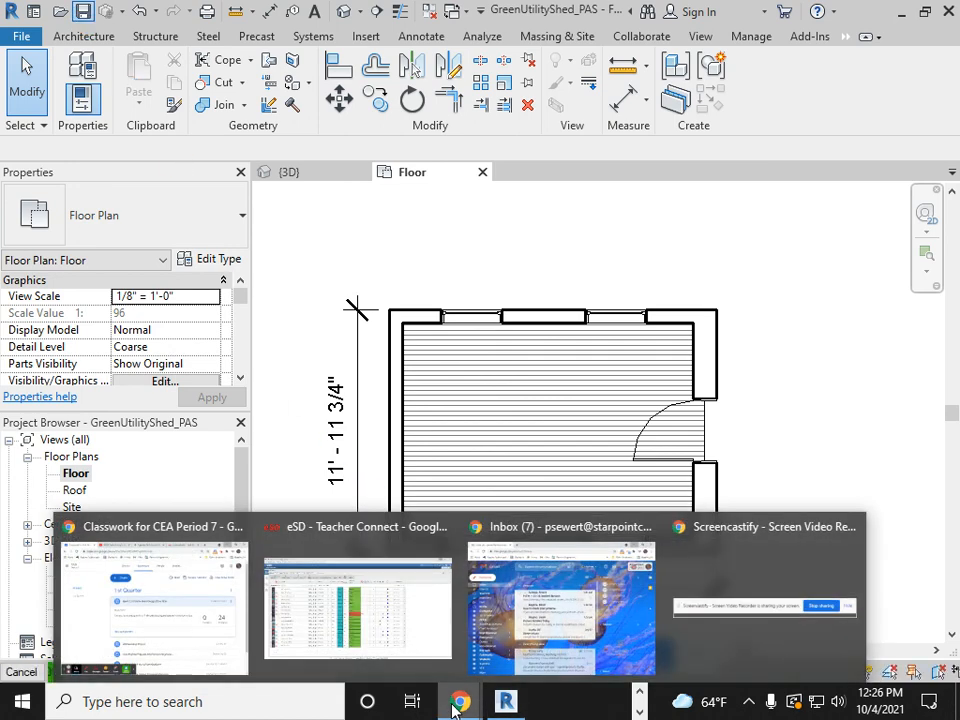